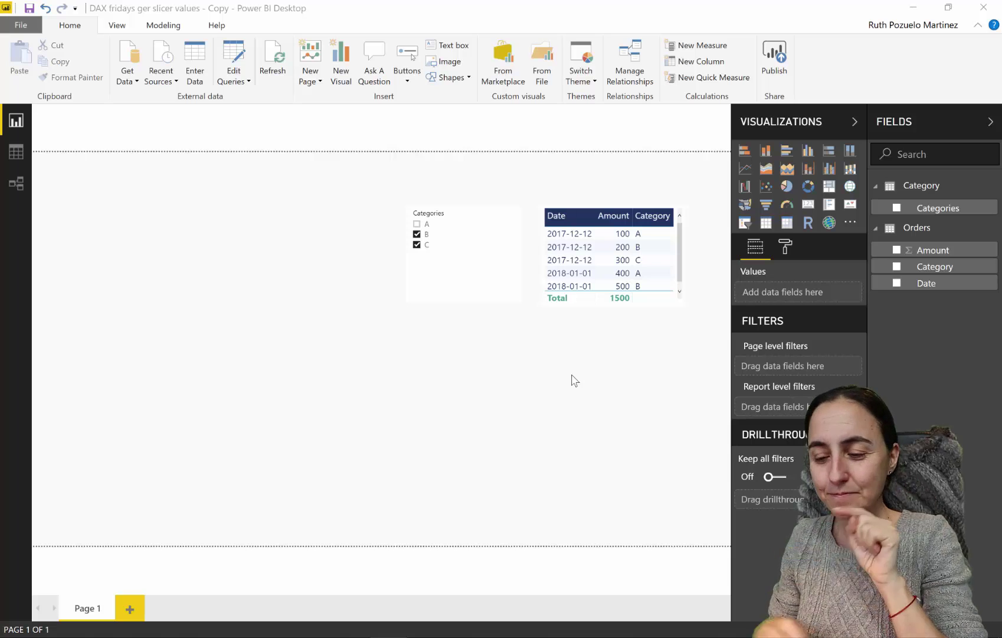
Untick category C in the slicer and check in Relationships view that Orders and Category are unlinked.
click(428, 246)
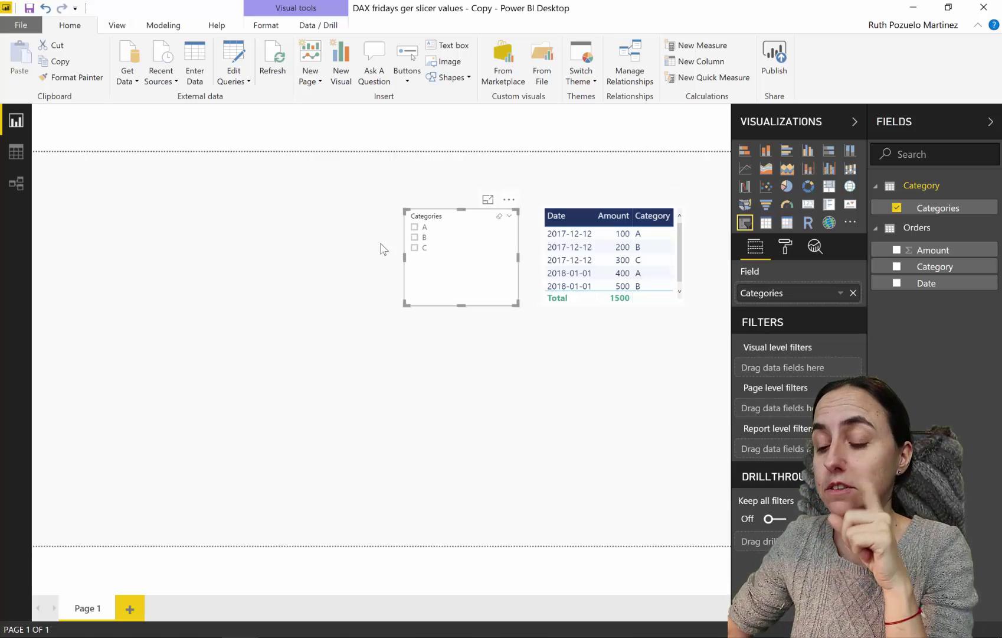
click(27, 183)
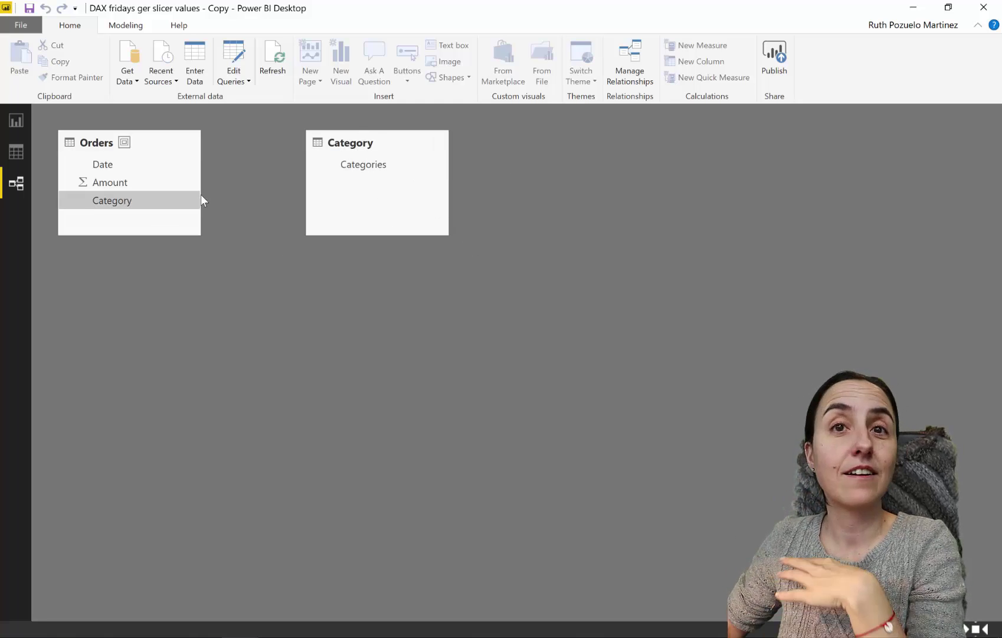
click(17, 122)
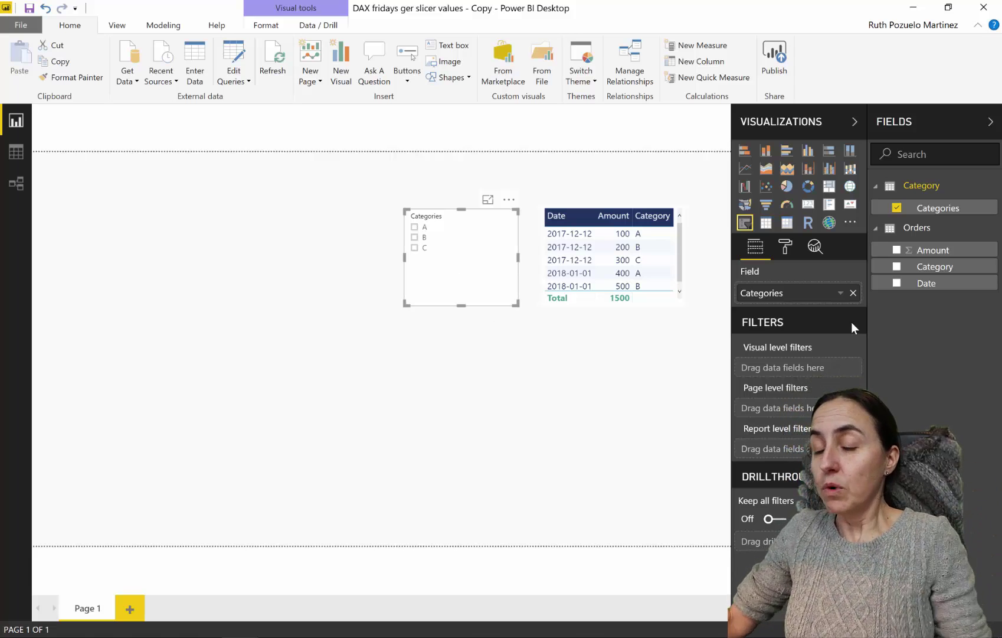
Move the Categories slicer higher, tick A and B, and shrink the orders table to fit its rows.
drag(444, 216, 428, 187)
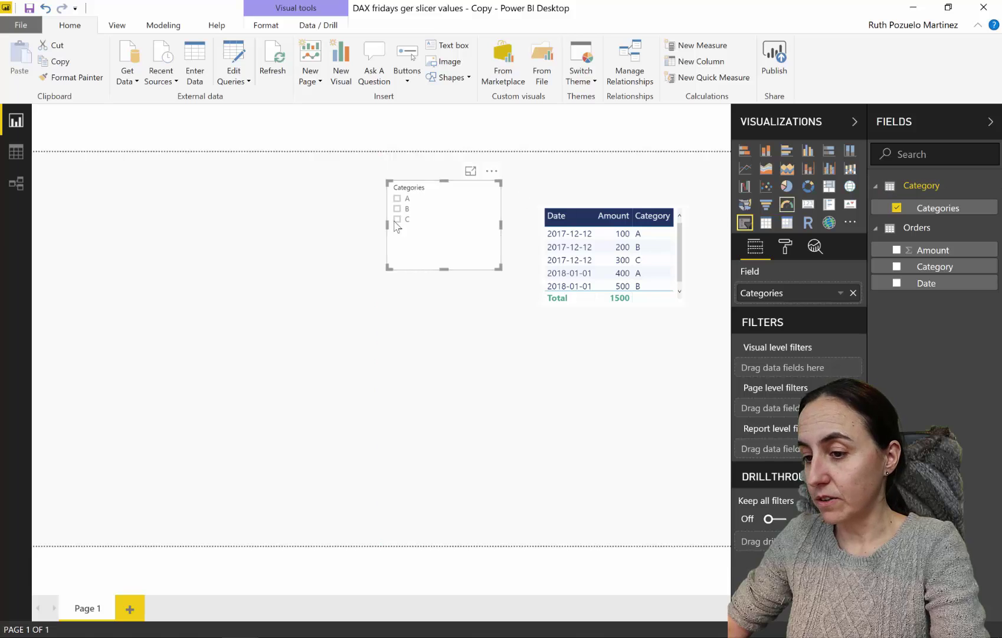
click(397, 198)
ctrl+click(397, 209)
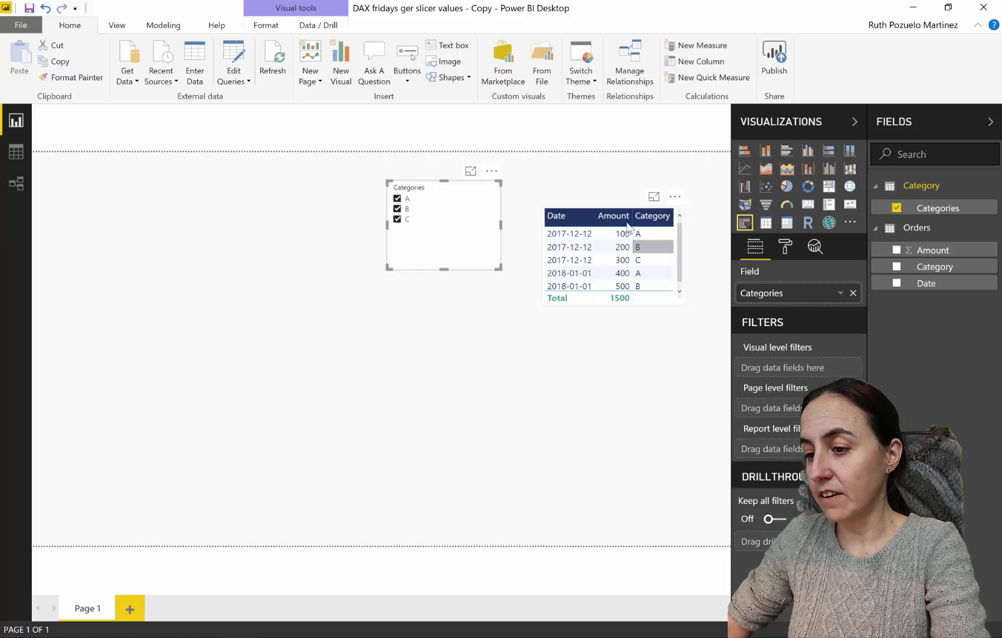
click(681, 305)
drag(682, 305, 687, 347)
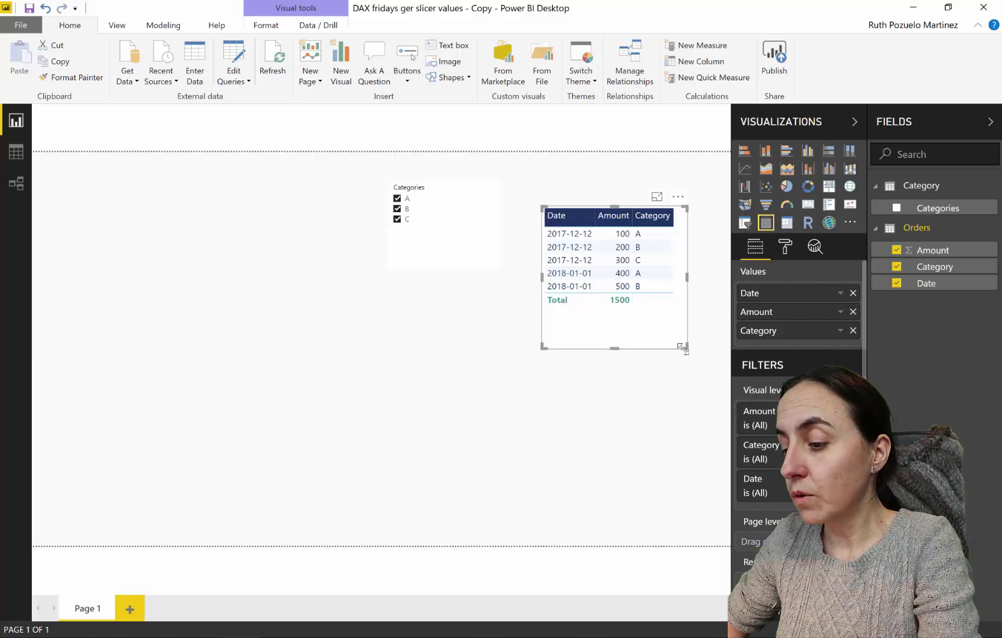
drag(685, 349, 681, 315)
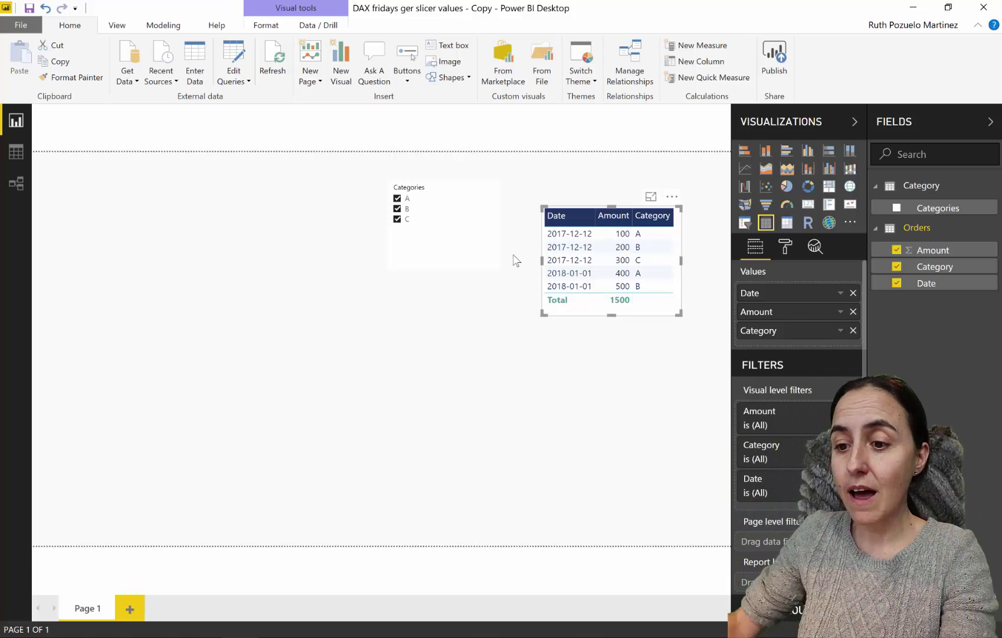
Turn on Single Select in the slicer's selection controls, leaving only B chosen.
click(449, 206)
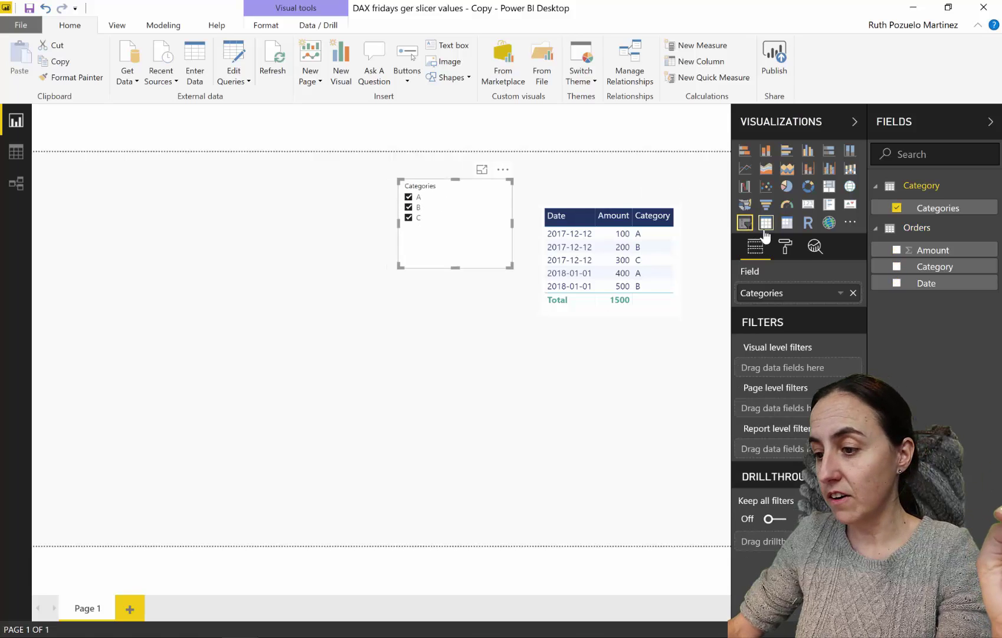
click(785, 245)
click(787, 329)
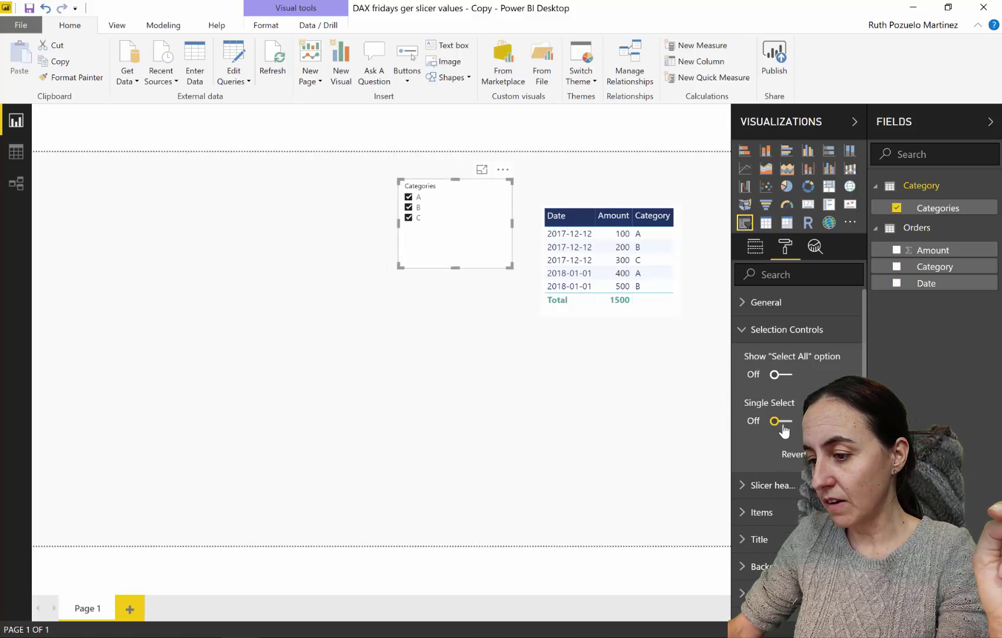
click(409, 208)
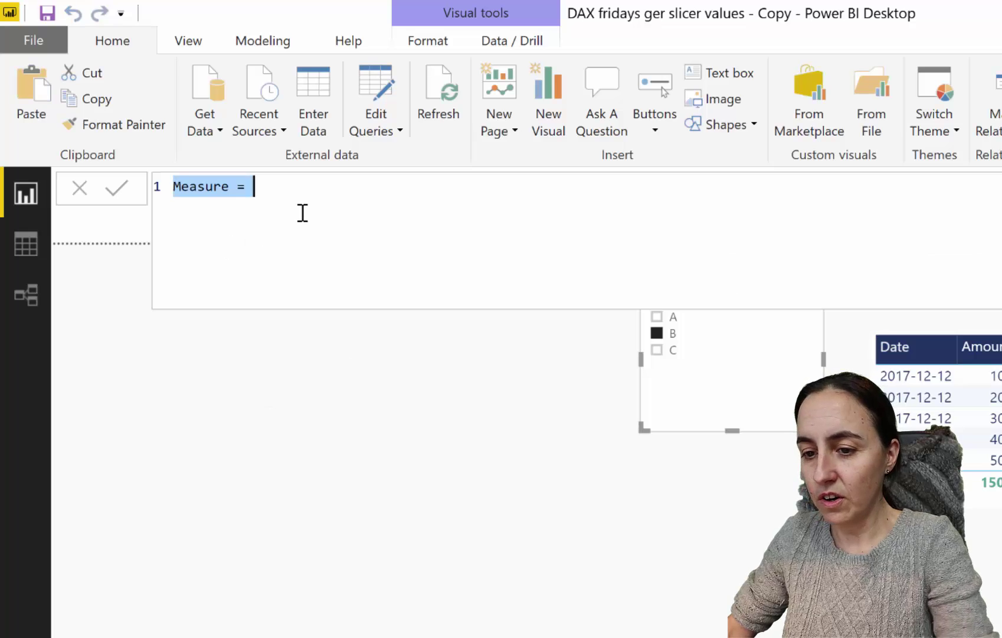
Define selectedvalue = SELECTEDVALUE(Category[Categories]), correcting the column argument before committing.
text(selec)
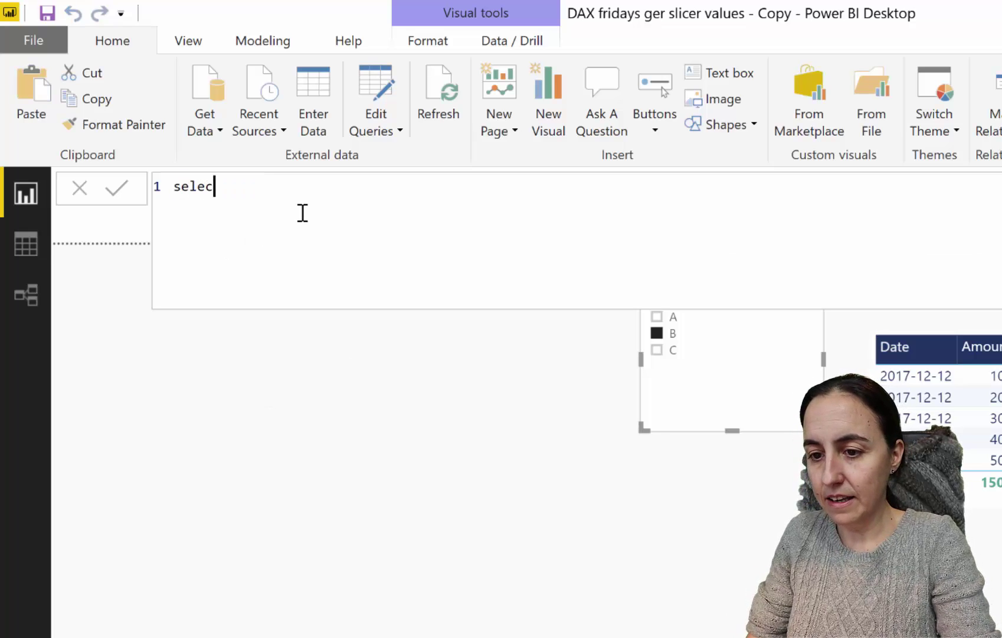
text(tedvaluye)
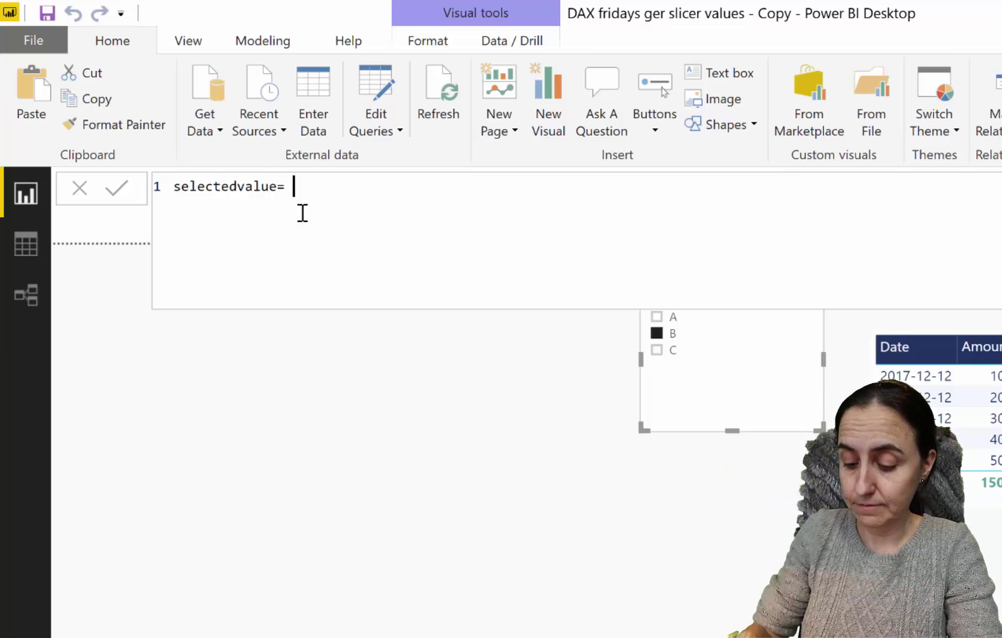
text(= sel)
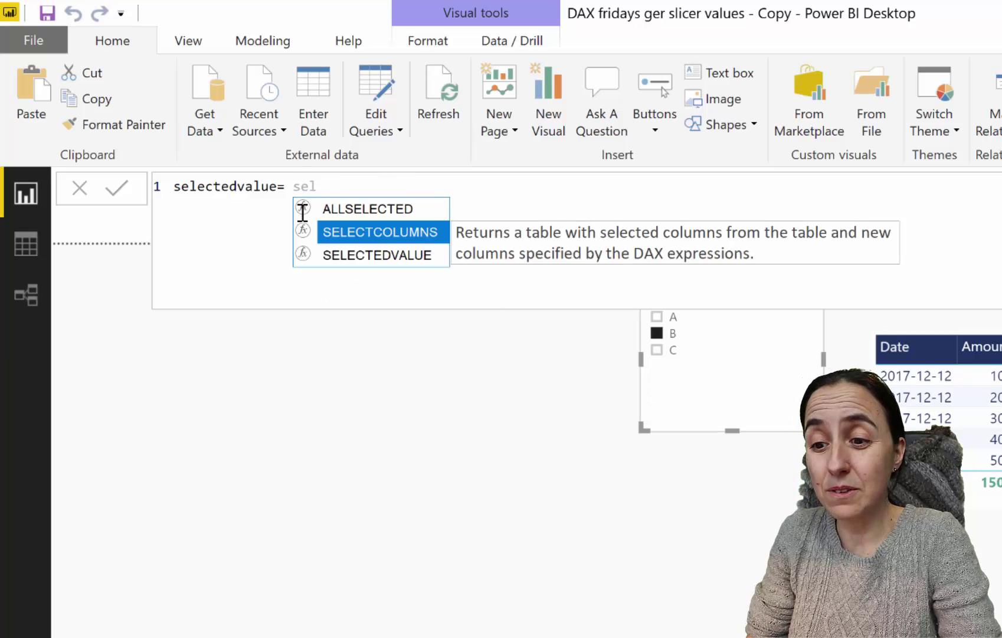
key(Down)
key(Tab)
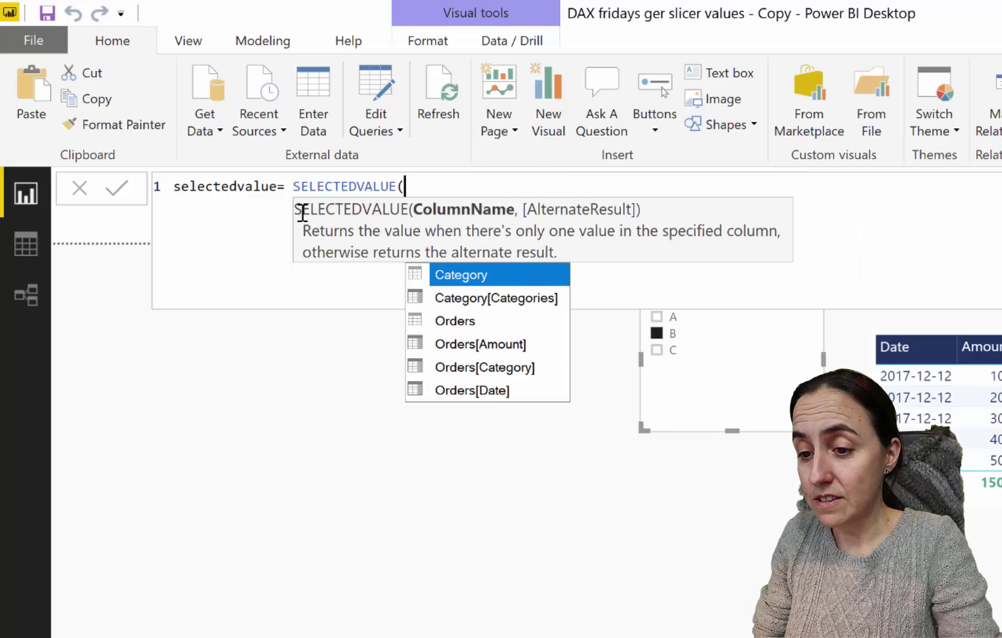
key(Tab)
text())
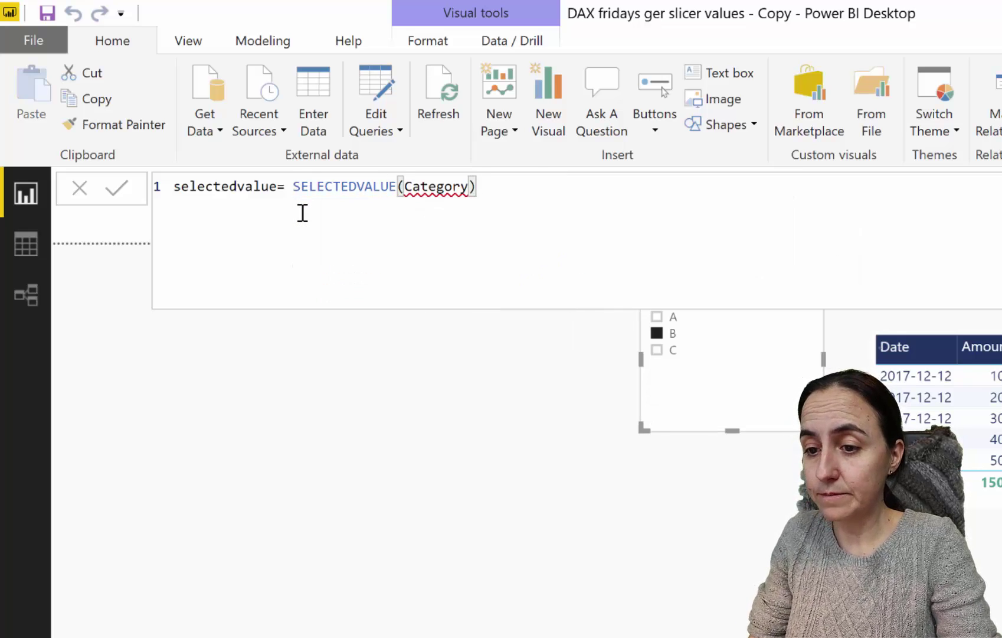
key(Return)
key(BackSpace)
key(Tab)
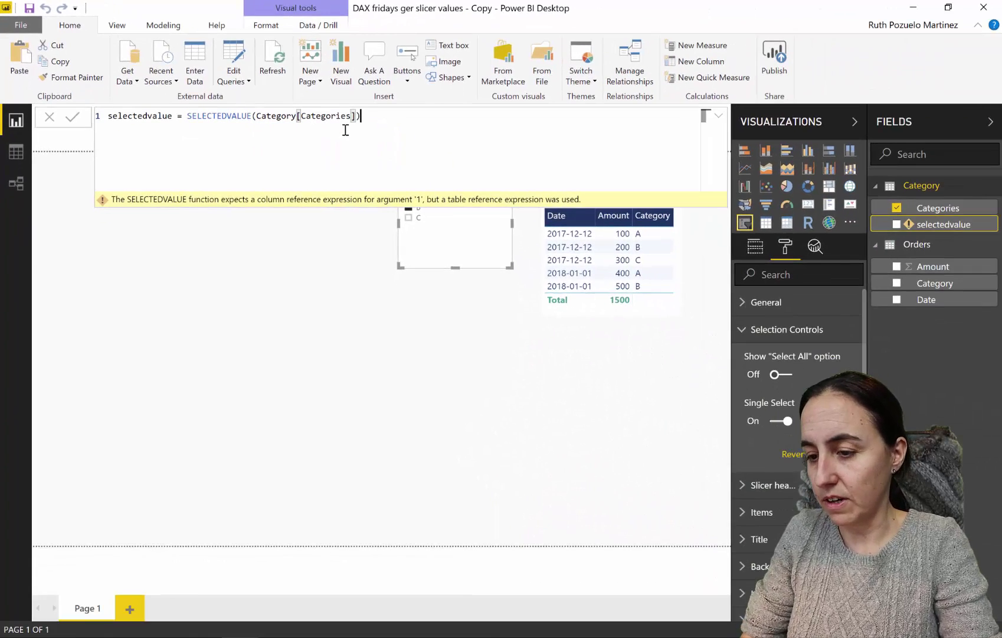
key(Return)
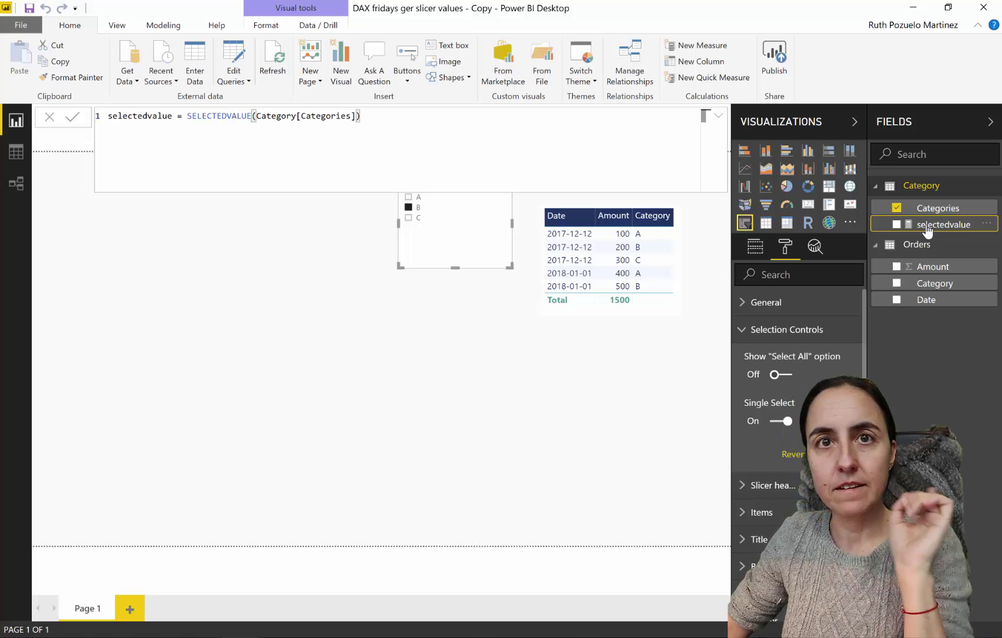
Add a selectedvalue card below the slicer and test it with A, B, then A plus B, ending on B.
drag(947, 229, 454, 329)
click(808, 204)
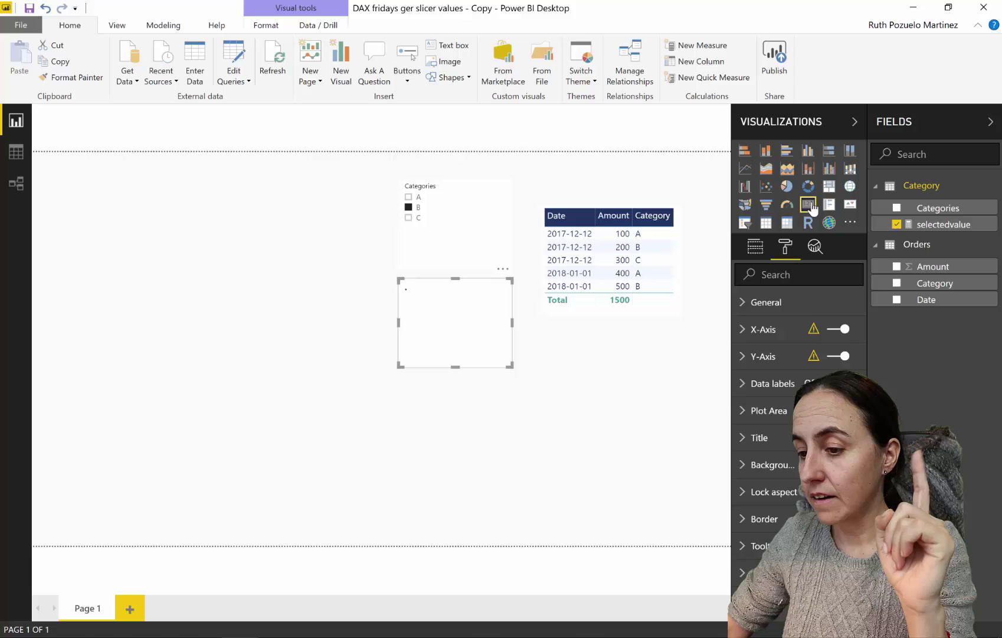
click(409, 197)
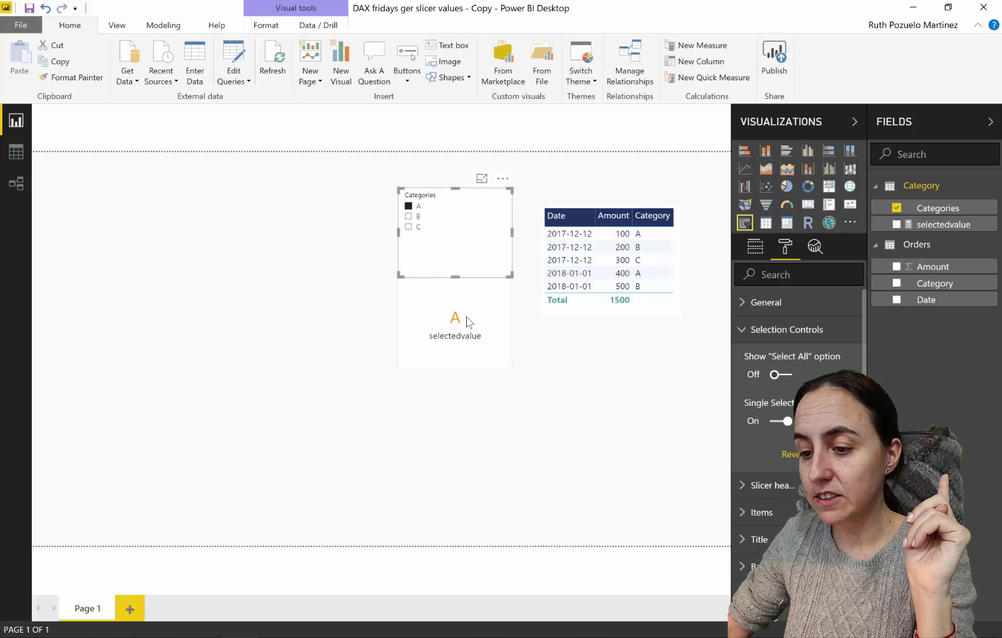
click(420, 216)
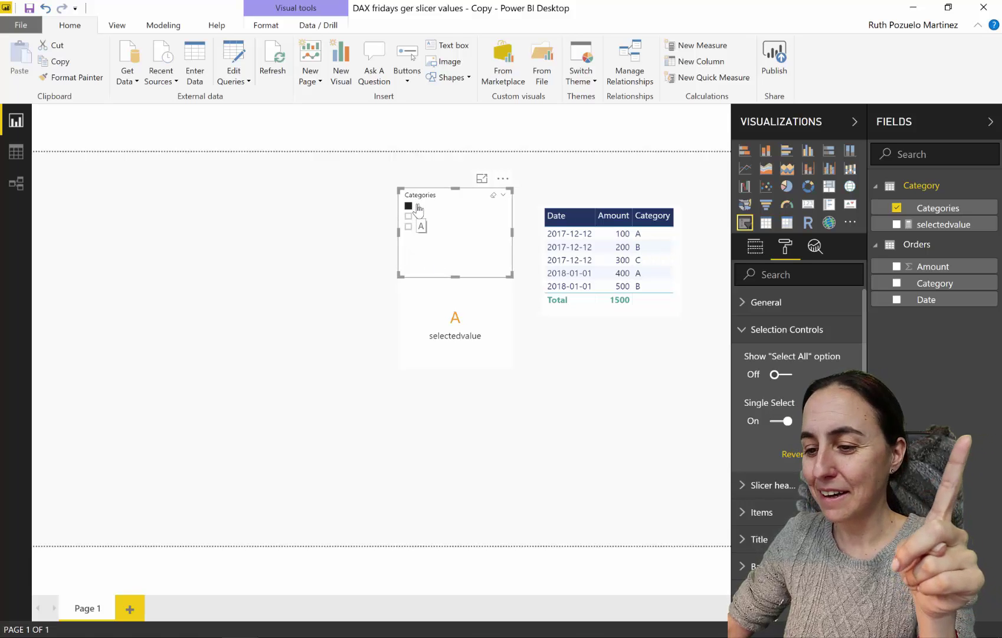
ctrl+click(408, 218)
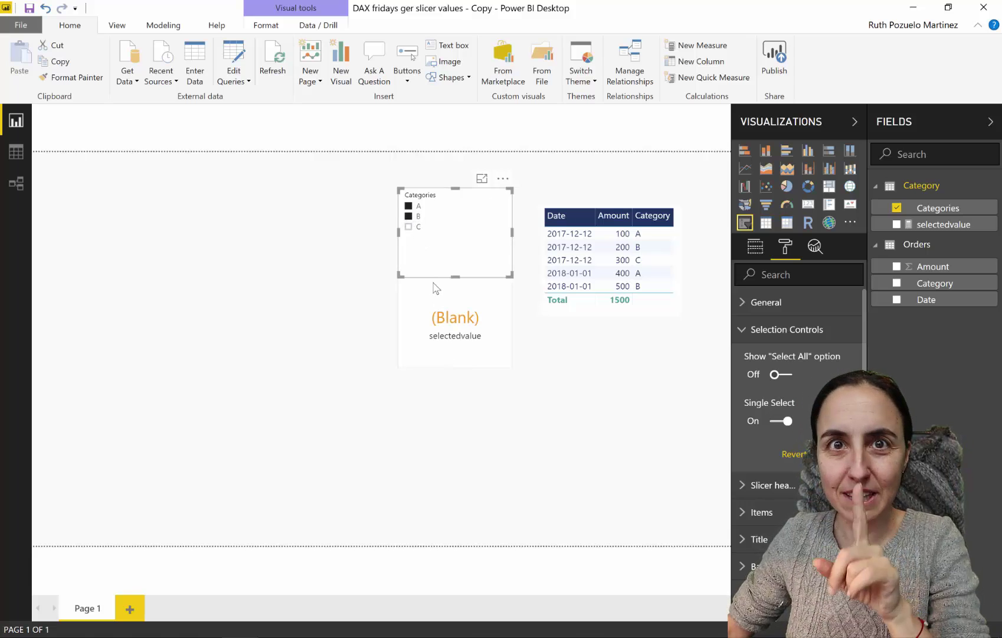
click(412, 217)
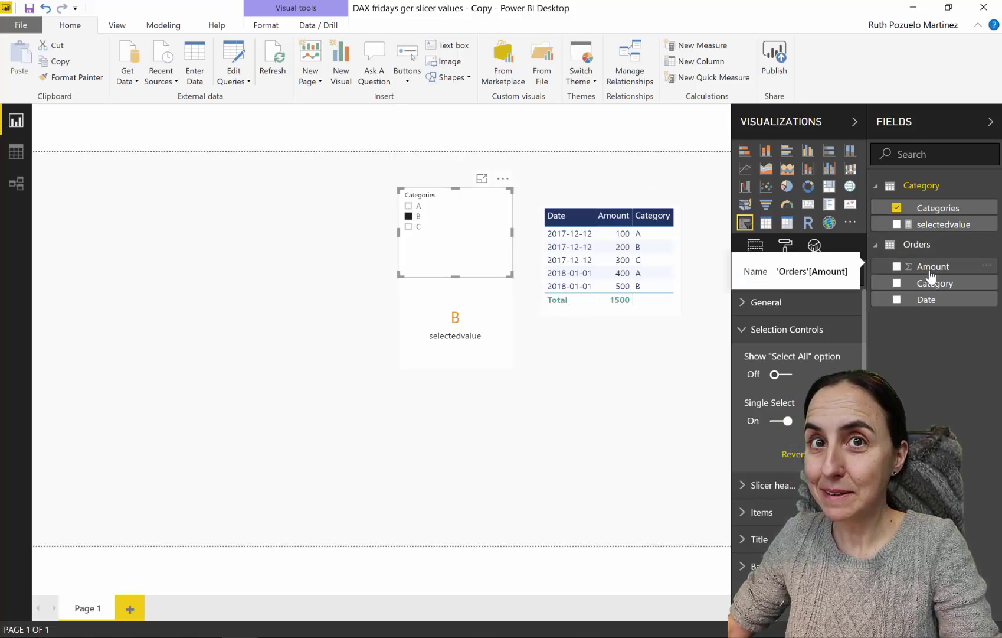
Create Total amount = SUM(Orders[Amount]) in Orders and hide the Amount column.
click(987, 244)
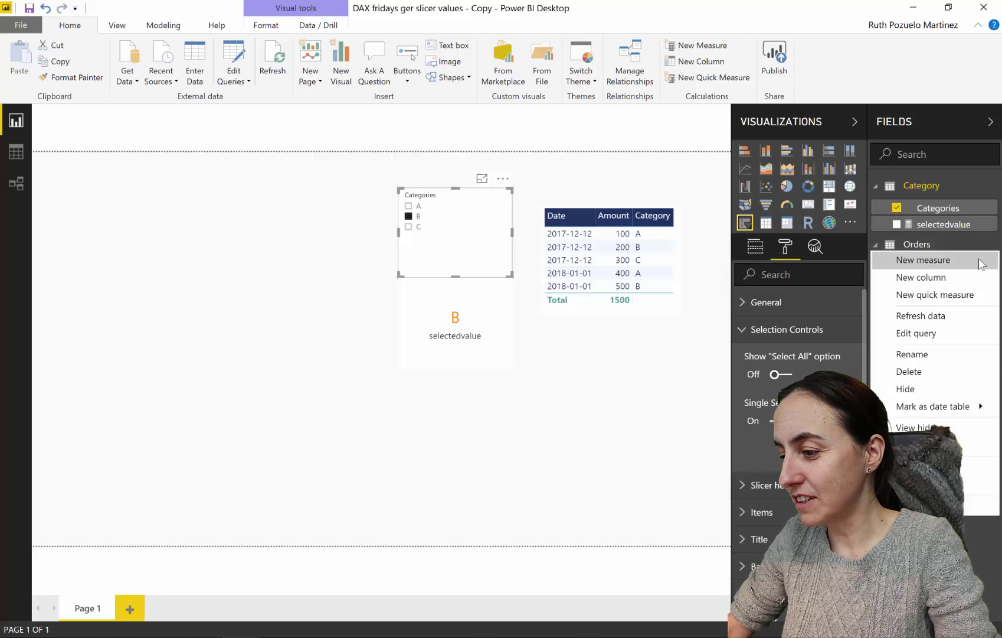
click(979, 262)
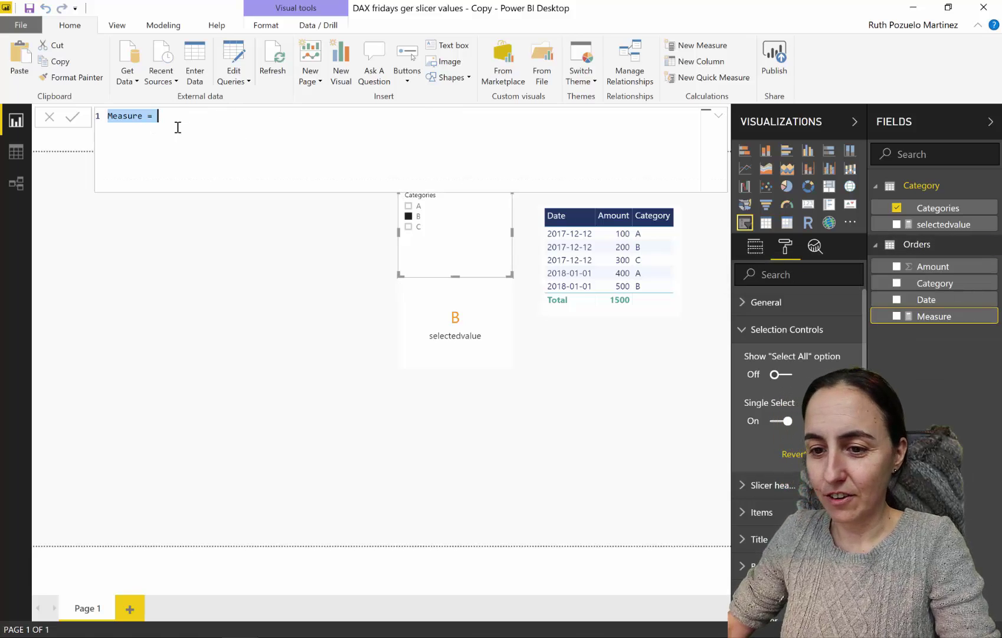
text(Total amount=SUM()
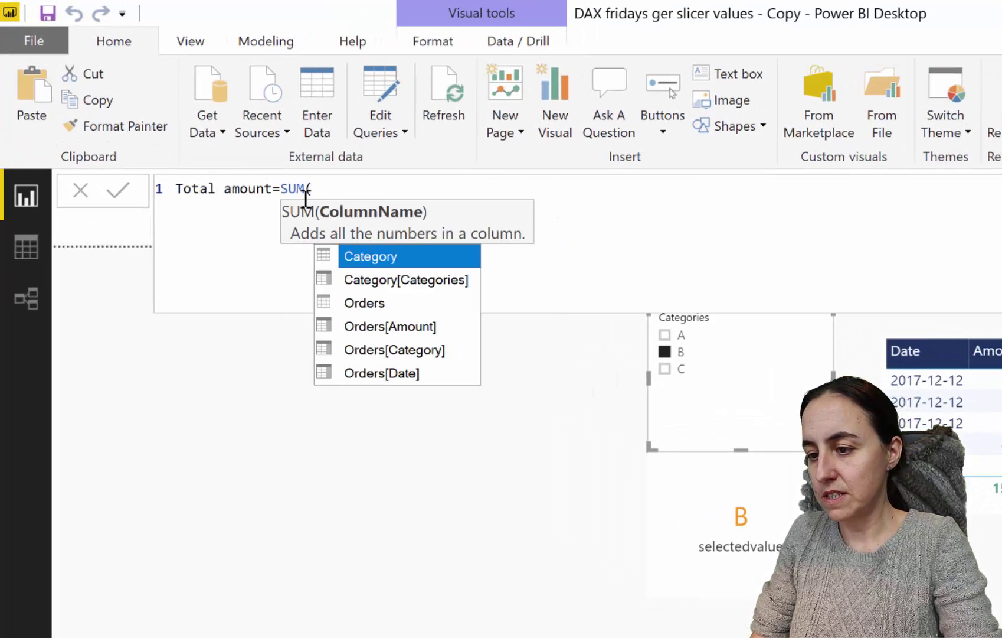
key(Down)
key(Down)
key(Down)
key(Tab)
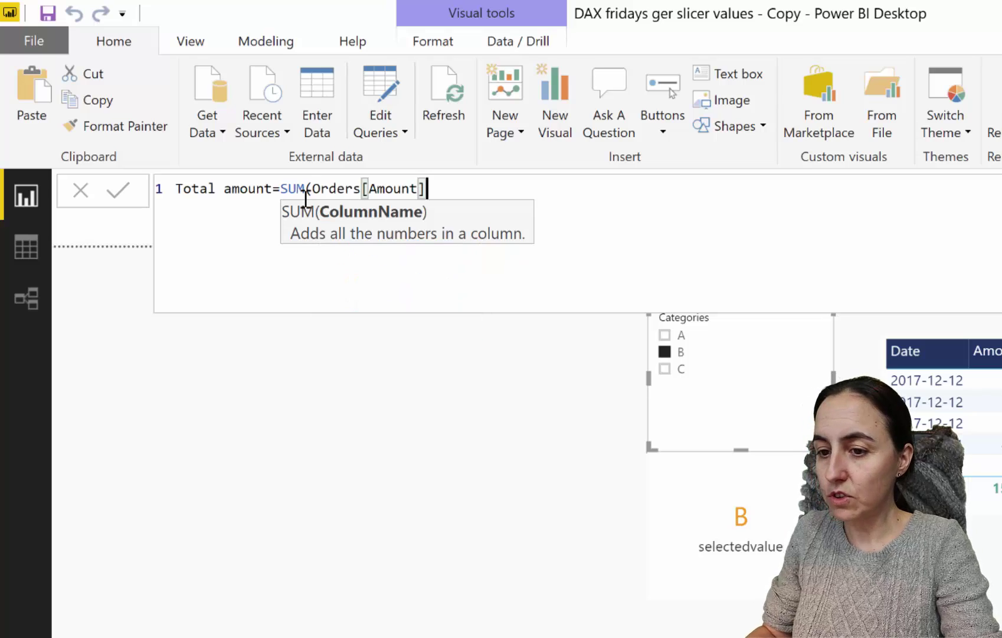
text())
key(Return)
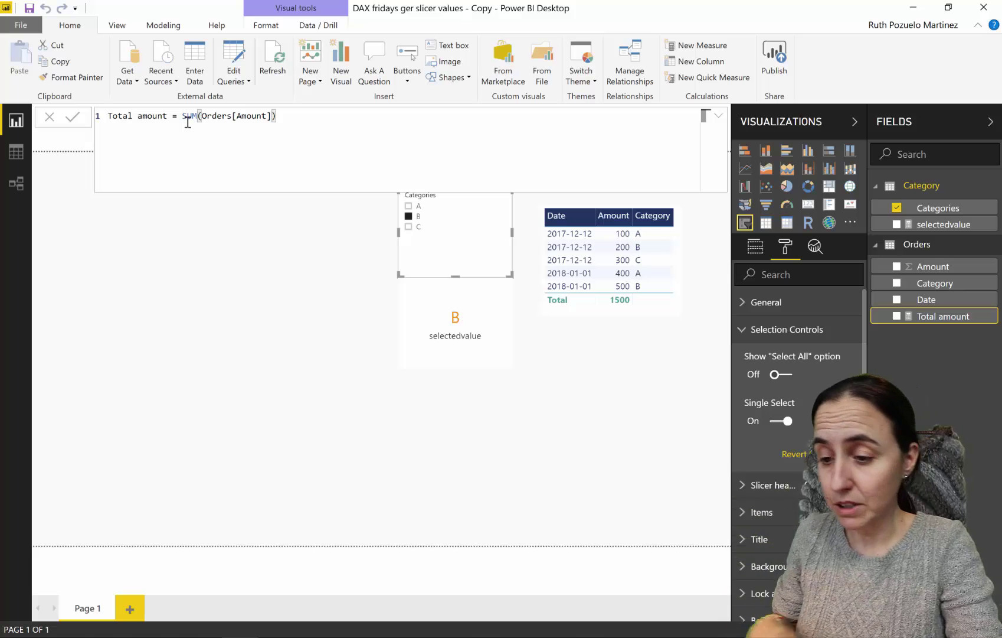
click(996, 266)
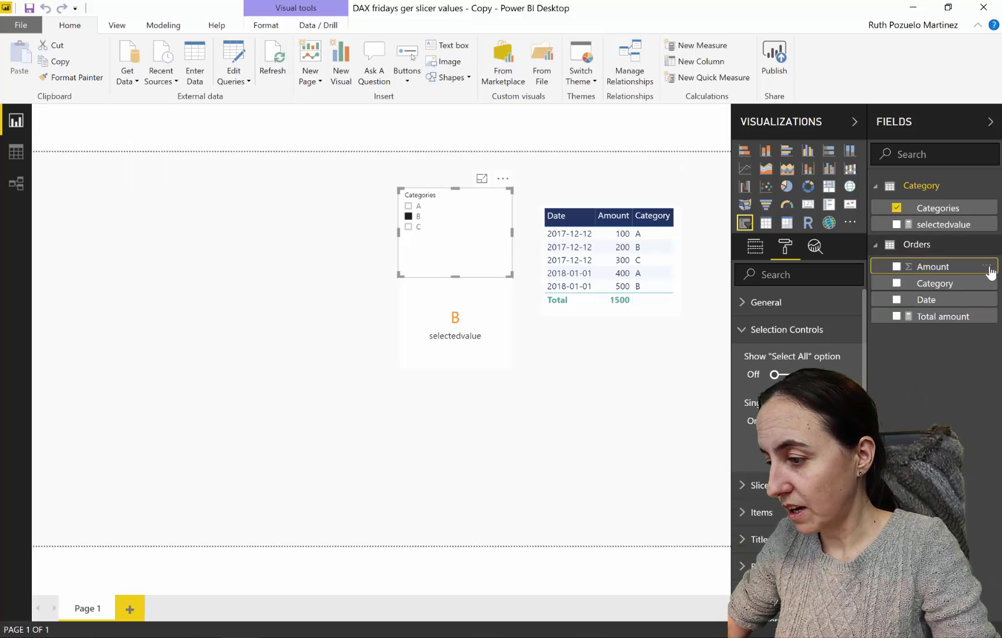
click(939, 413)
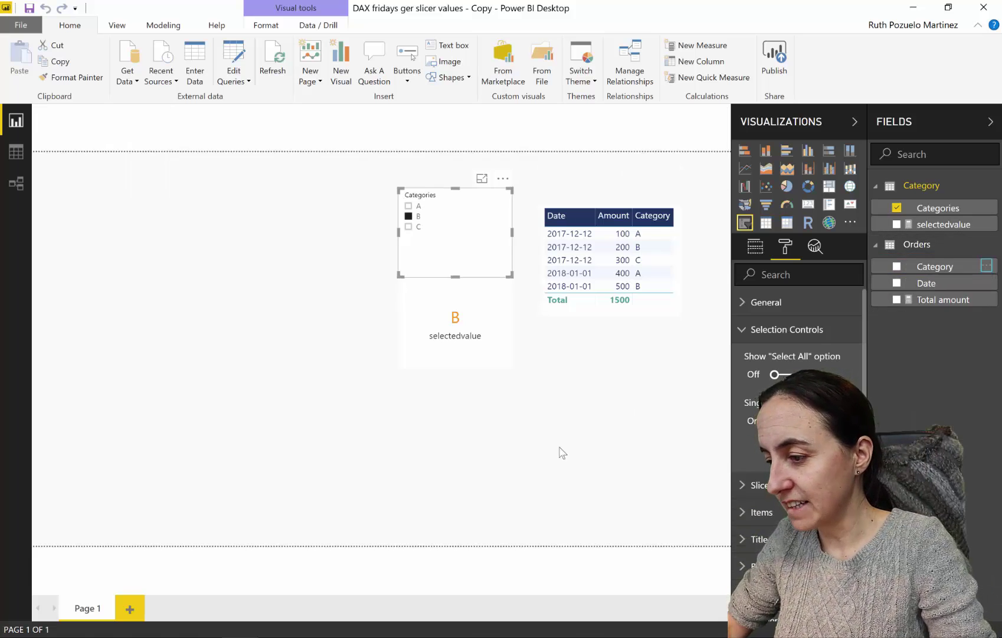
Start an Orders measure Sales 1 cat with VAR selectedCategory = SELECTEDVALUE(Category[Categories]).
click(994, 246)
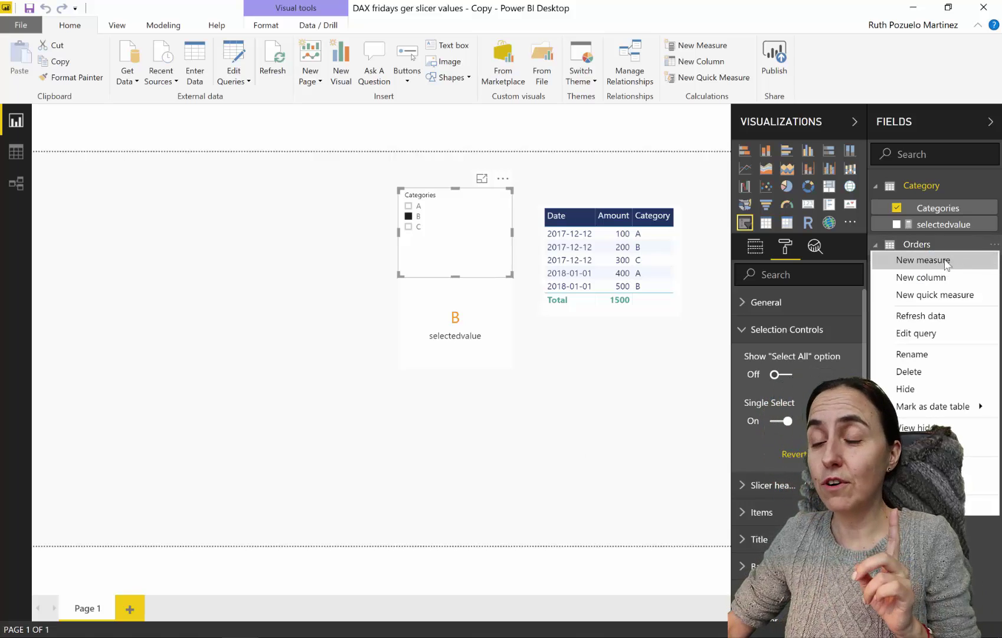
click(880, 260)
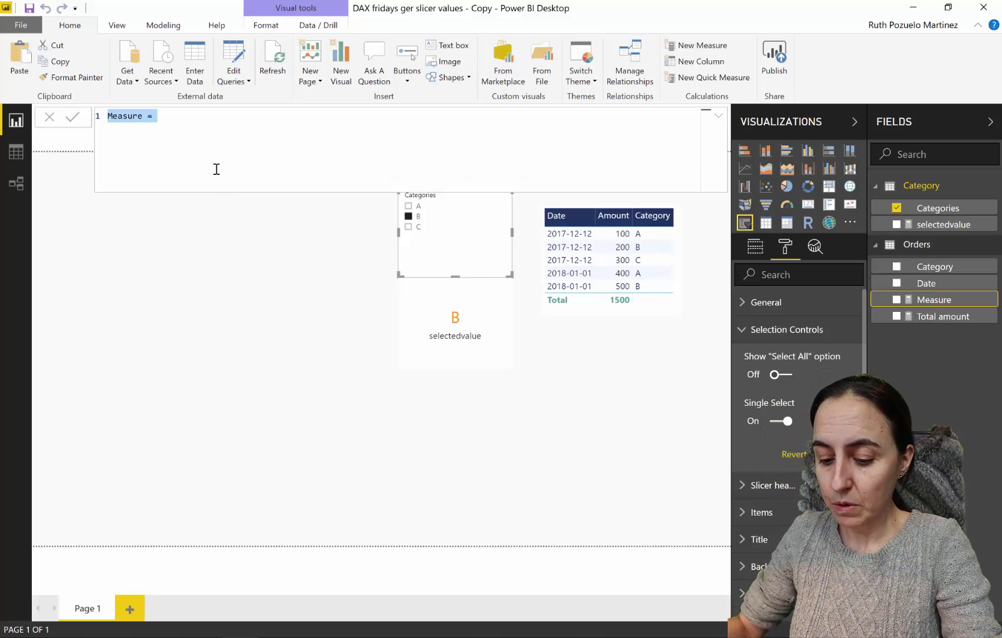
text(Sal)
text(es 1 )
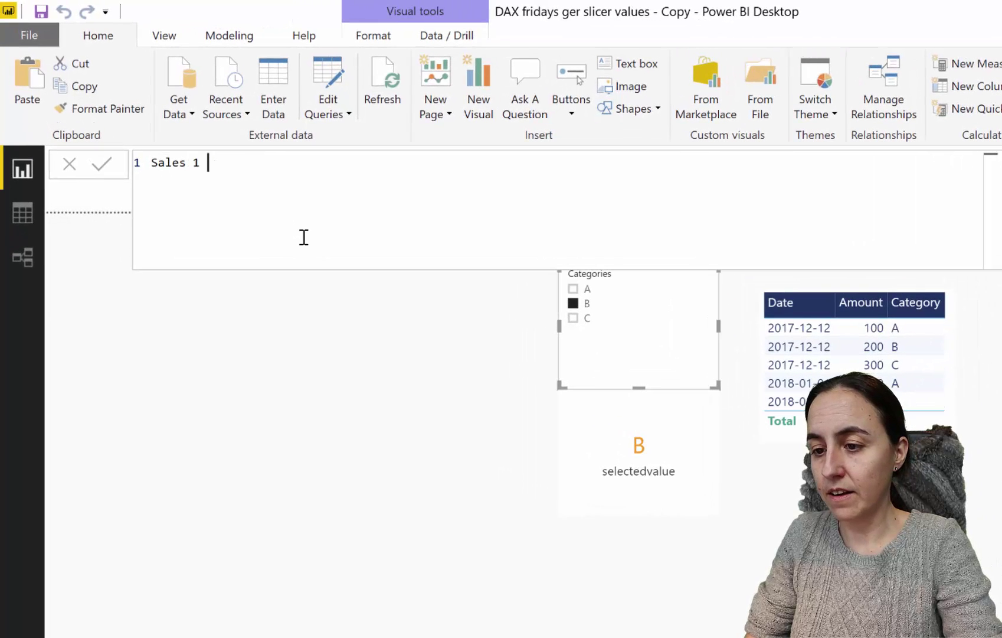
text(cat=)
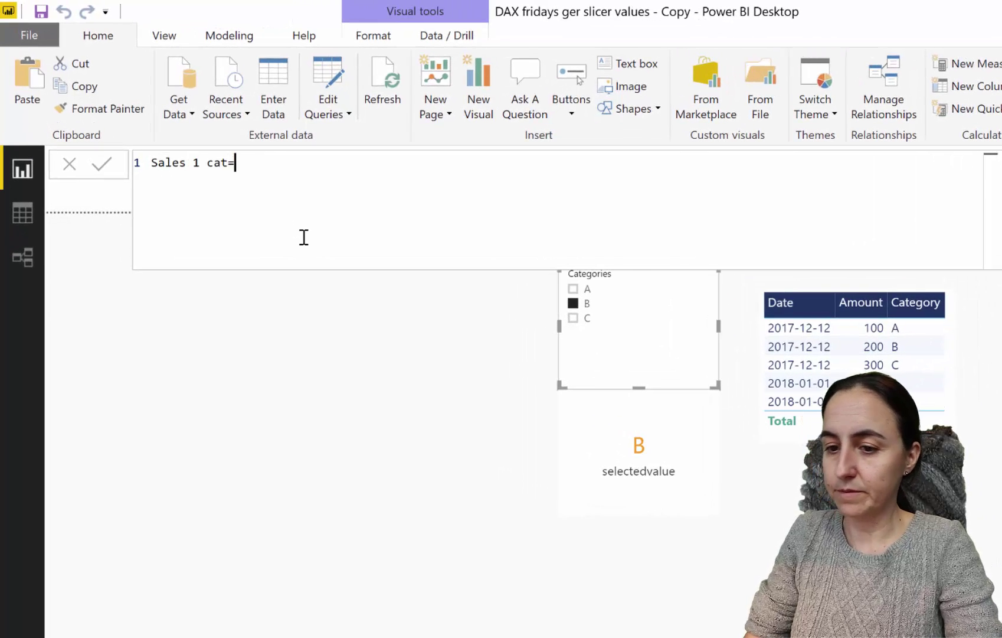
key(shift+Return)
text(VAR)
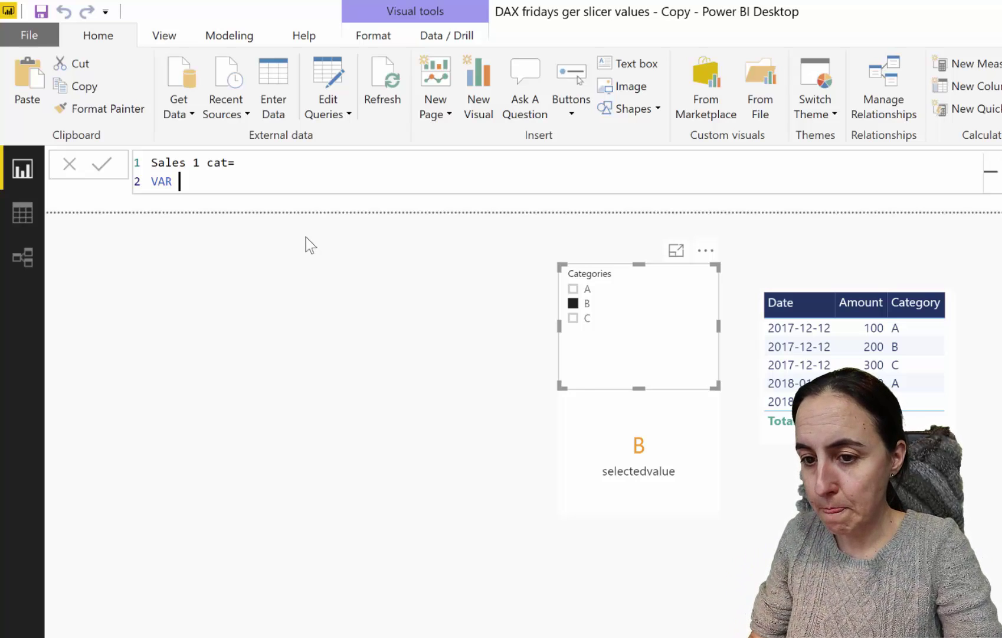
text(selec)
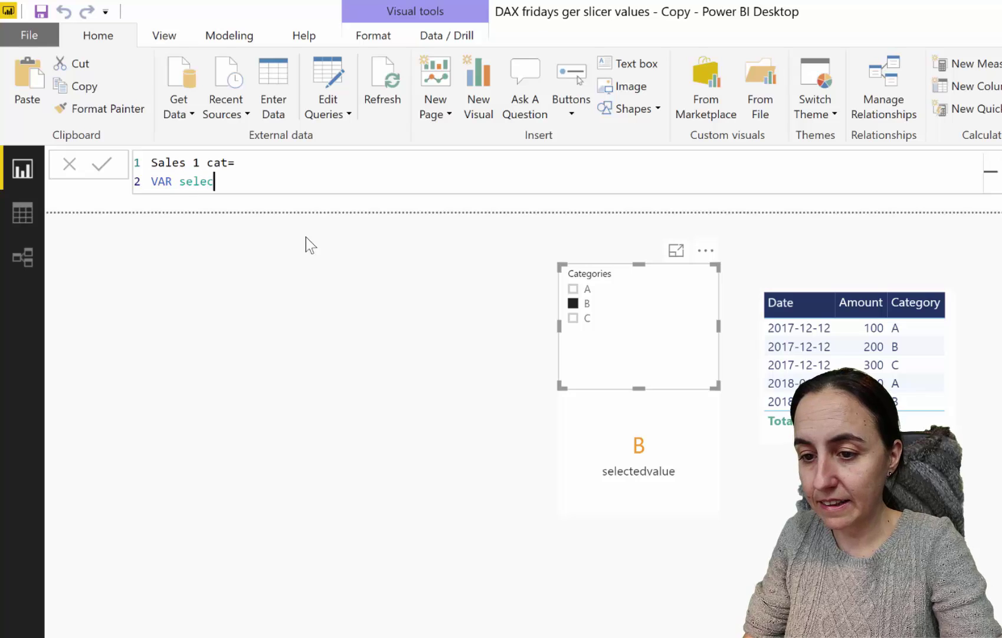
text(tedCat)
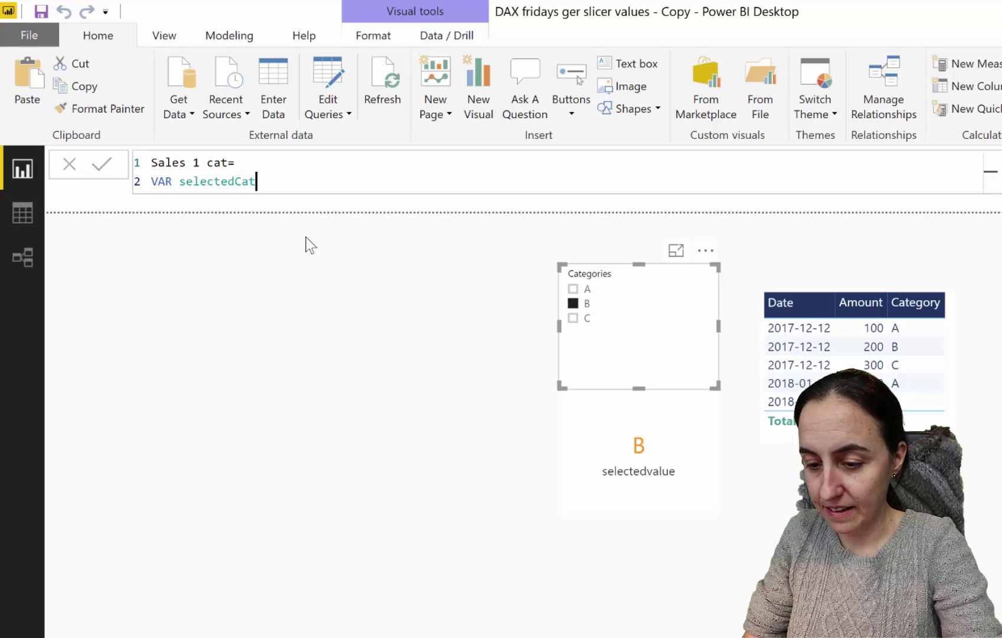
text(egory)
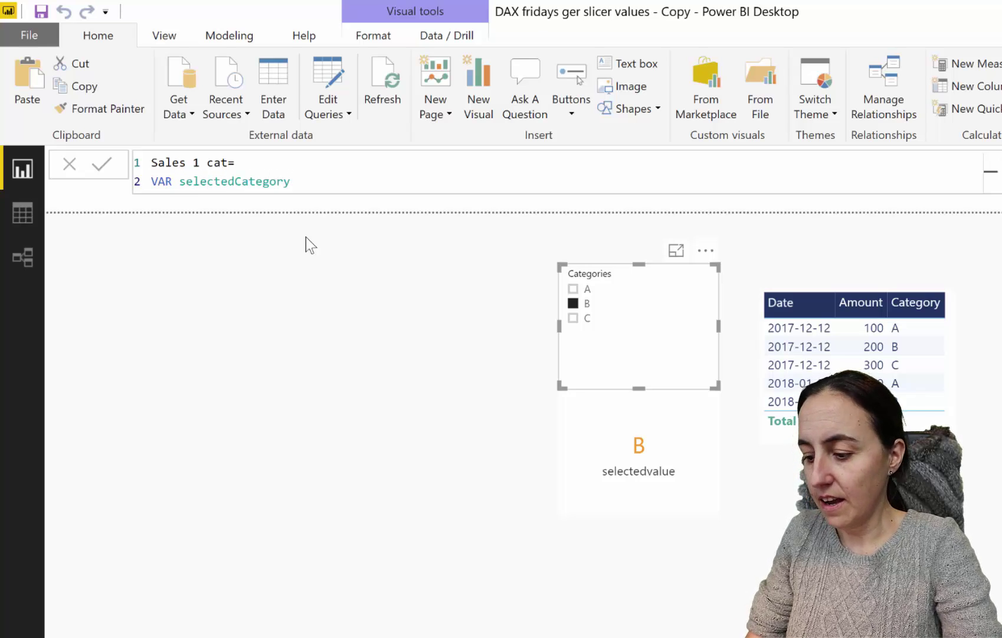
text(=sel)
key(Down)
key(Down)
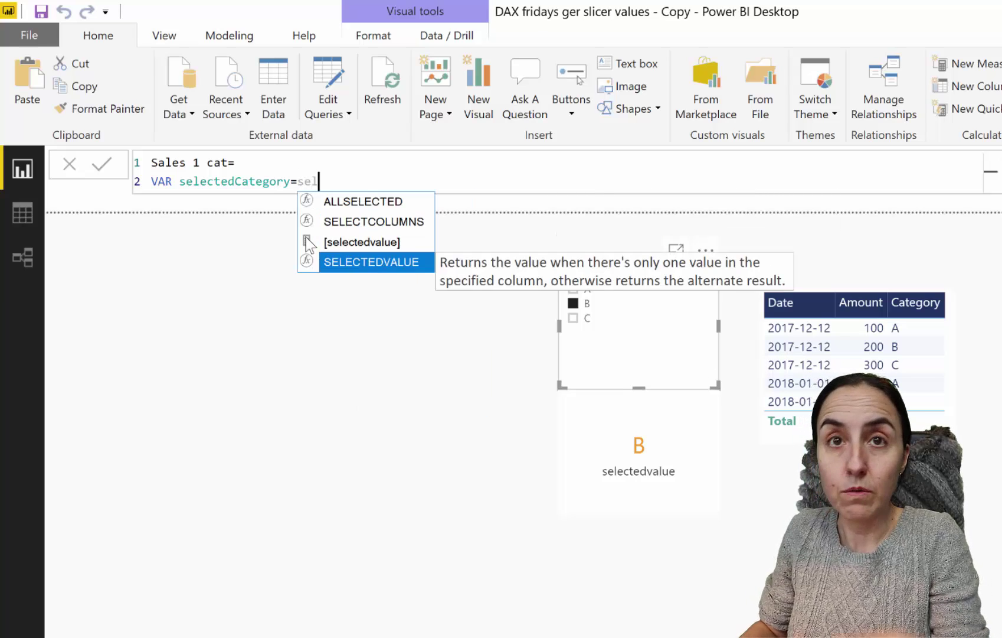
key(Tab)
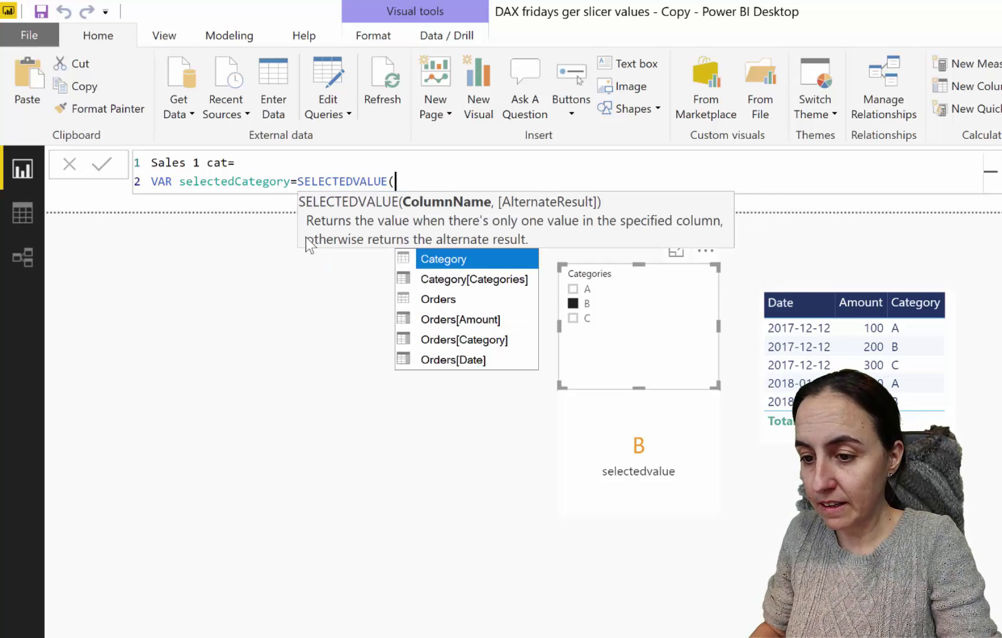
key(Down)
key(Tab)
text())
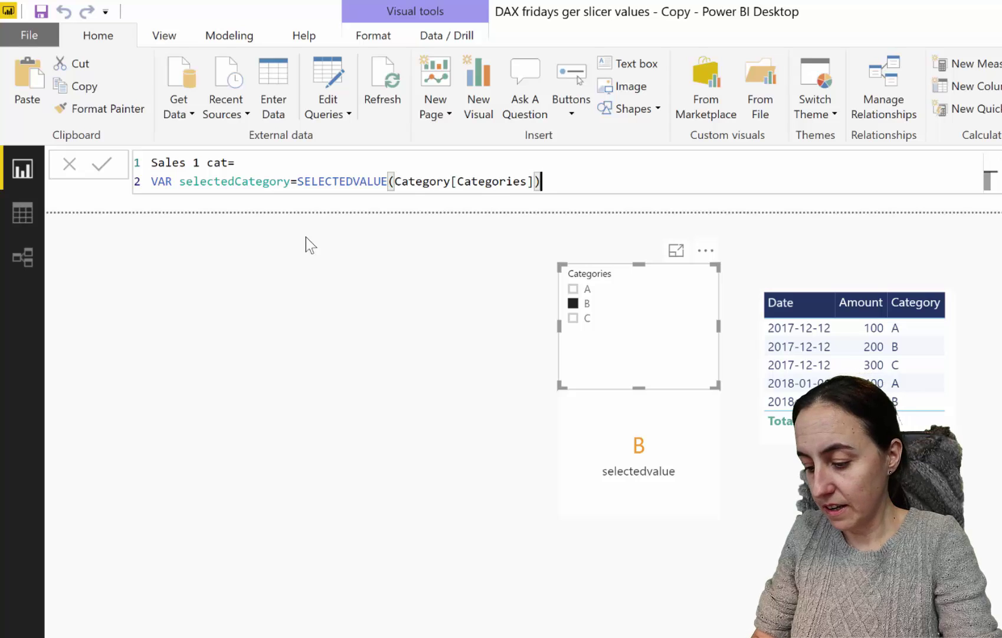
Add a return line beginning CALCULATE([Total amount], with a new line for the filter.
key(shift+Return)
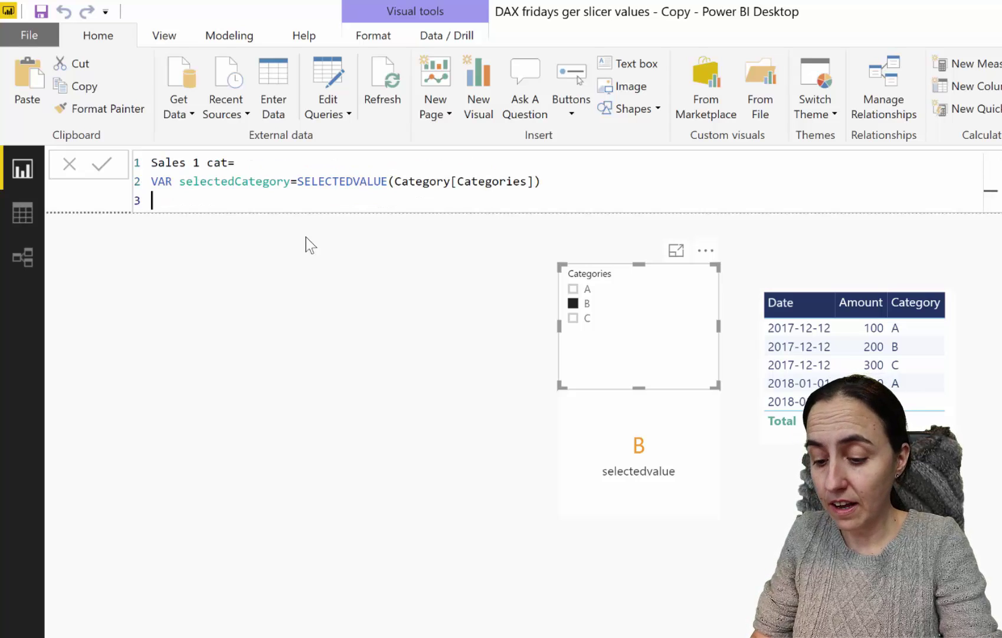
text(return)
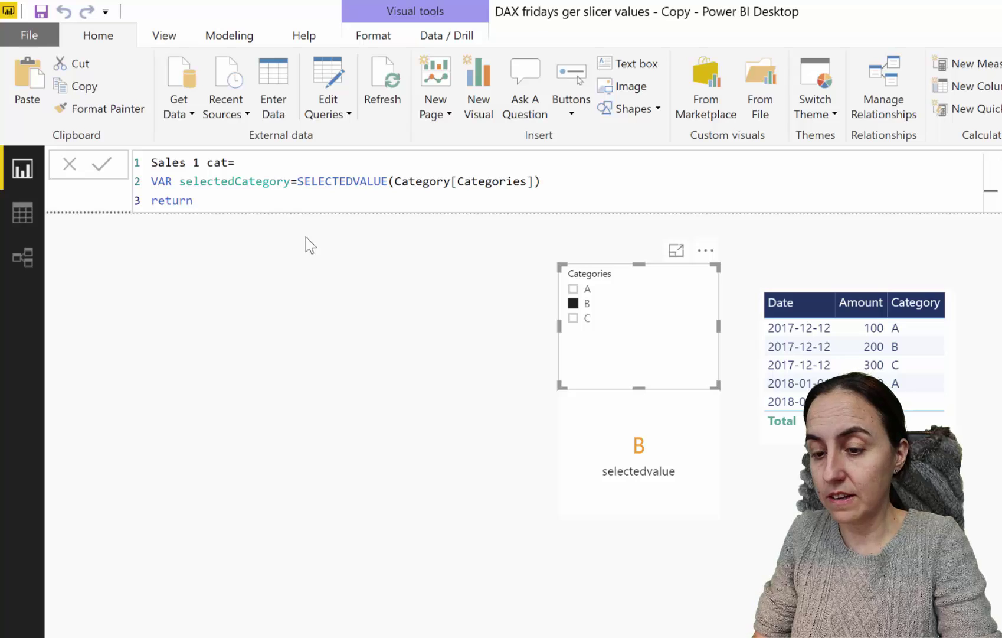
key(shift+Return)
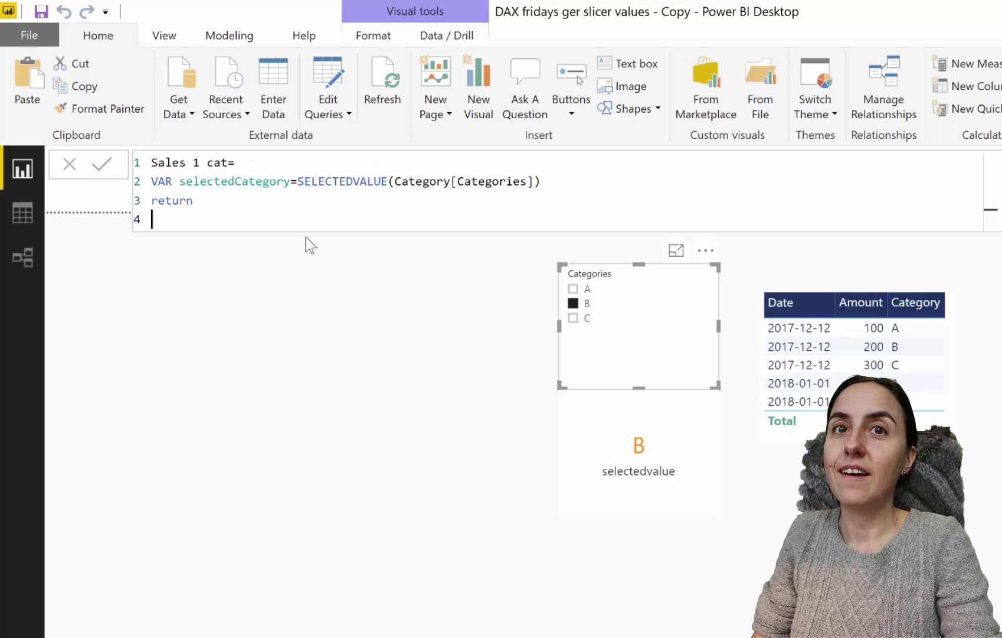
text(cal)
key(Tab)
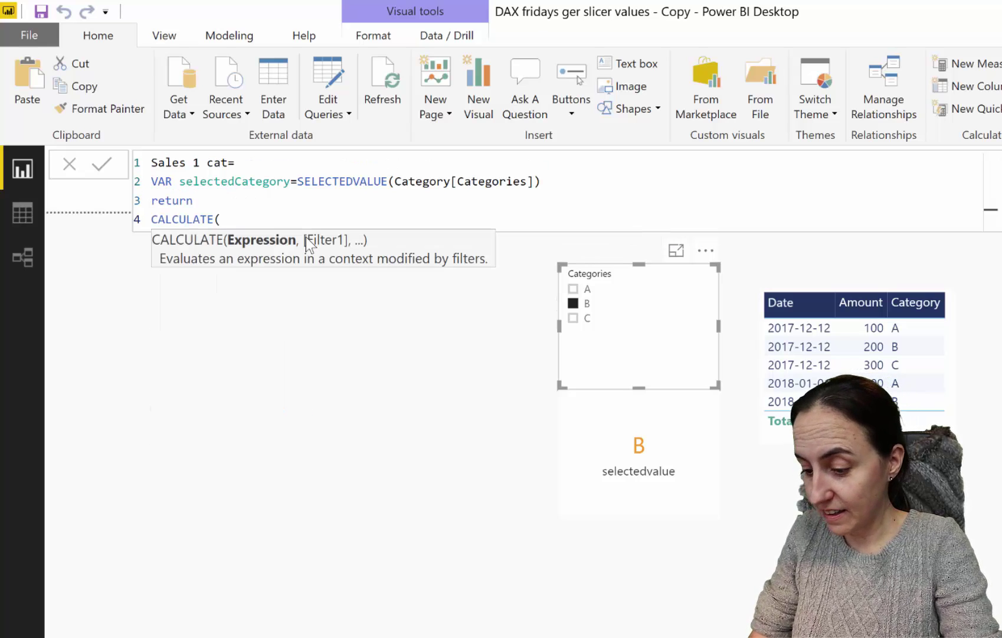
text([)
key(Down)
key(Tab)
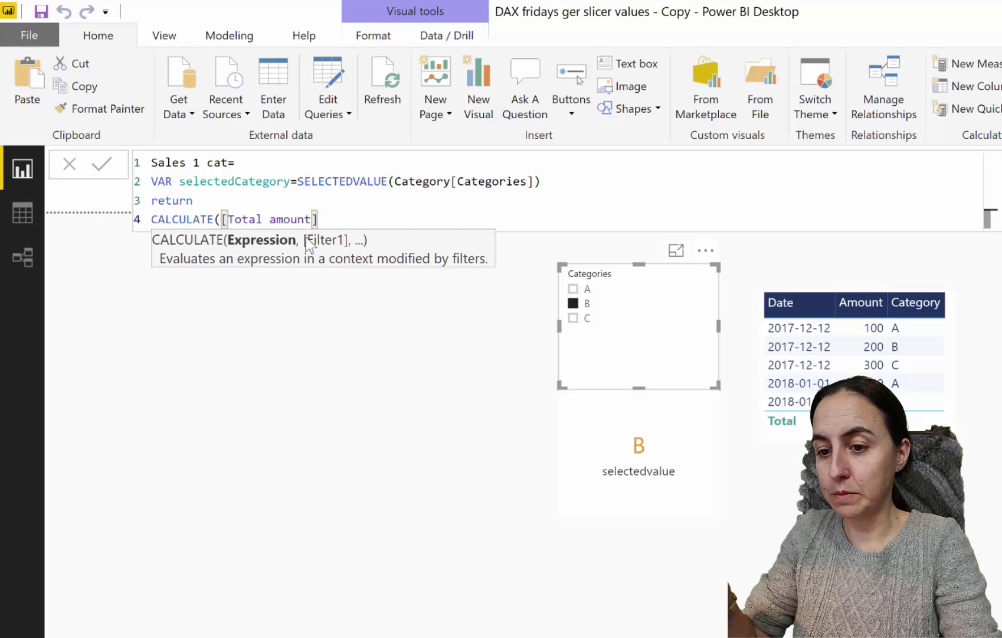
text(,)
key(shift+Return)
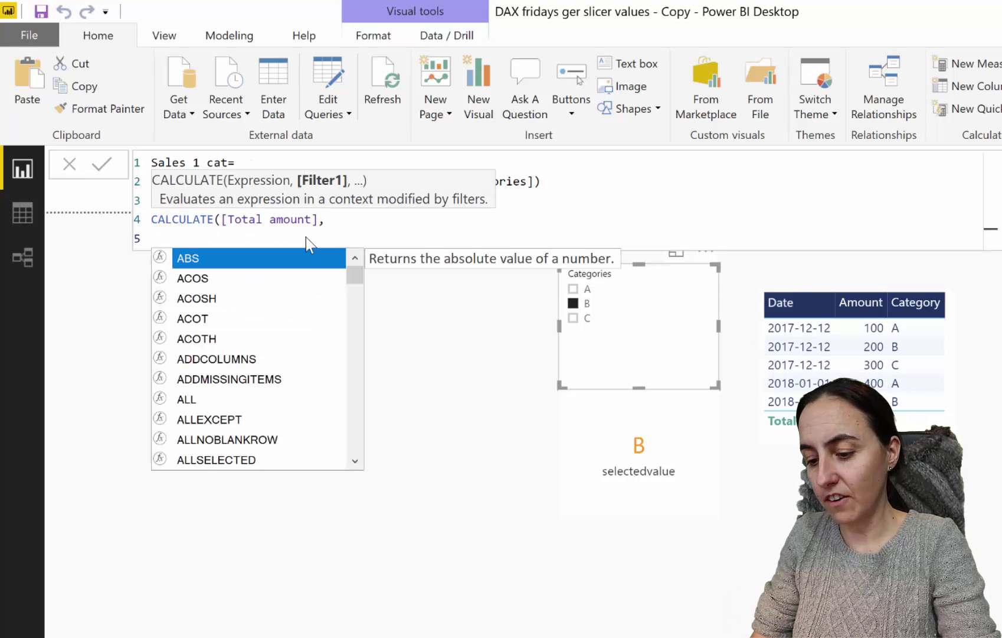
Begin the filter argument as FILTER(Orders, Orders[Category].
text(FILTER(or)
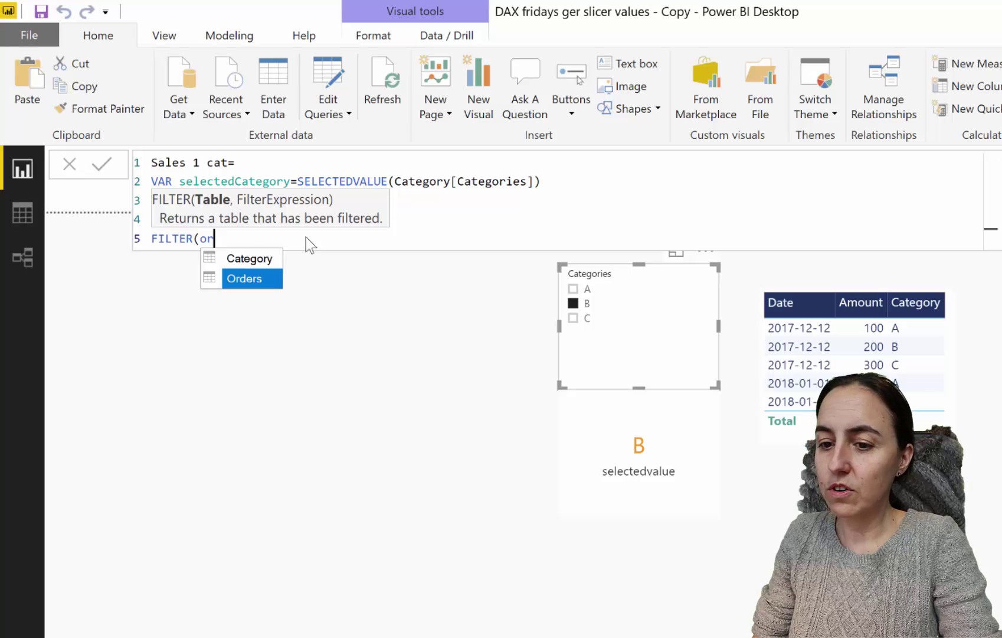
key(Tab)
text(, o)
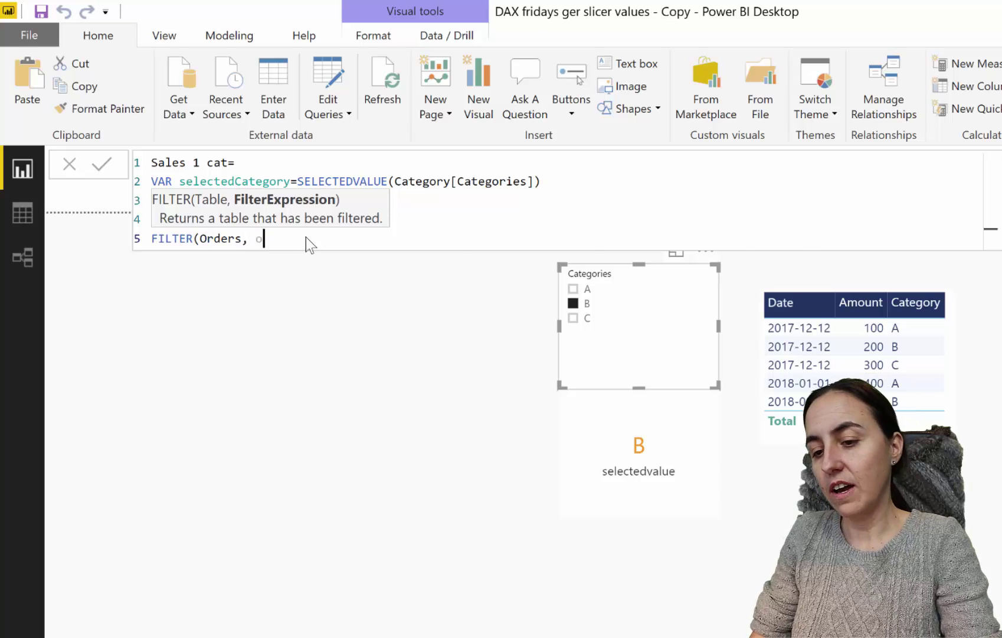
text(r)
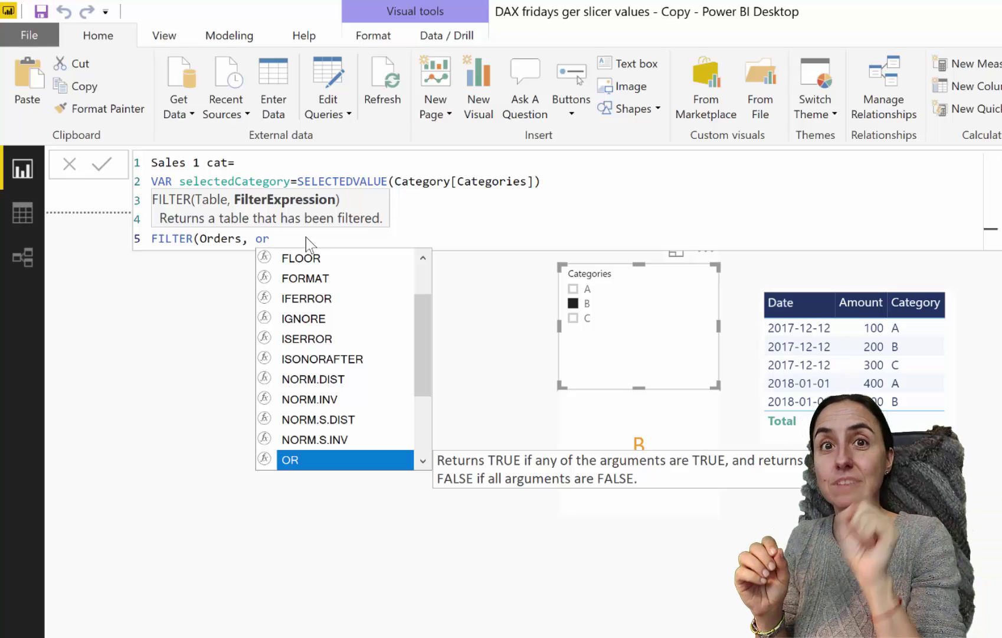
text(d)
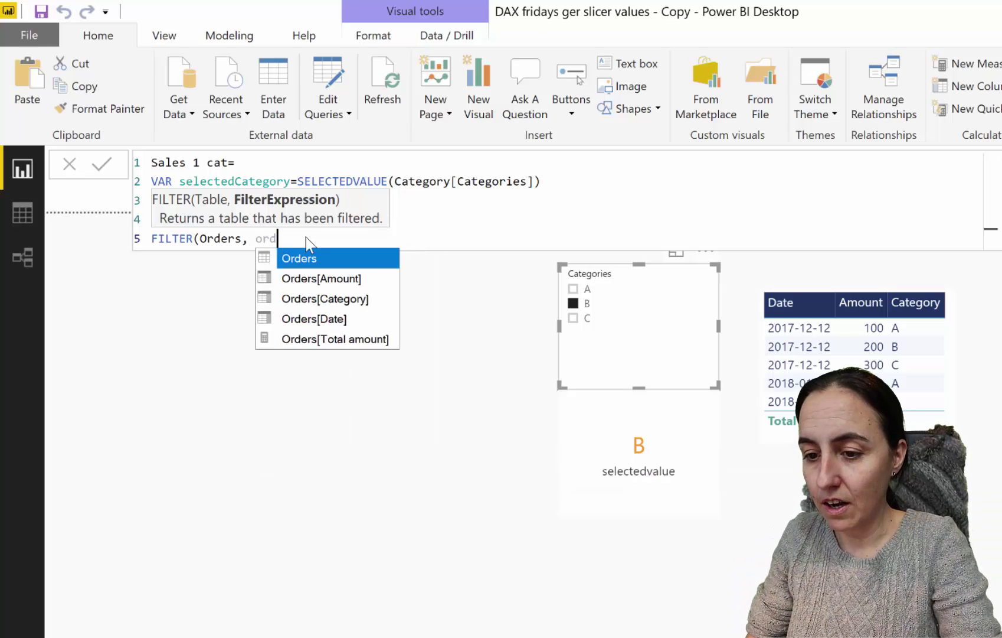
text(ers[c)
key(Tab)
Compare it to selectedCategory and close the FILTER and CALCULATE brackets.
text(=sel)
key(Down)
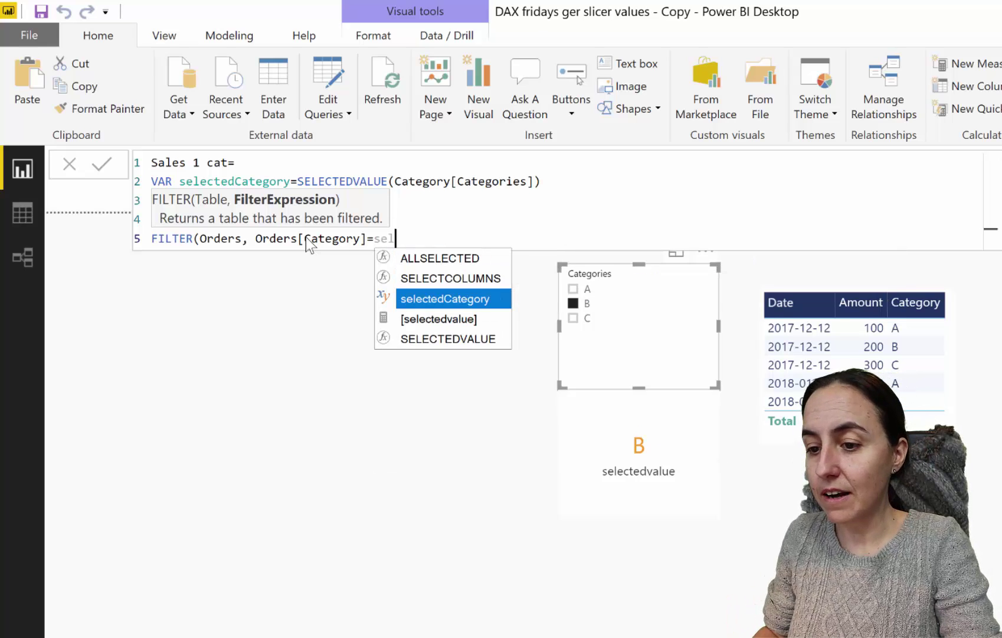
key(Down)
key(Tab)
key(BackSpace)
key(BackSpace)
key(BackSpace)
key(BackSpace)
key(BackSpace)
key(BackSpace)
key(BackSpace)
key(BackSpace)
key(BackSpace)
key(BackSpace)
key(BackSpace)
key(BackSpace)
key(BackSpace)
key(BackSpace)
key(BackSpace)
text(s)
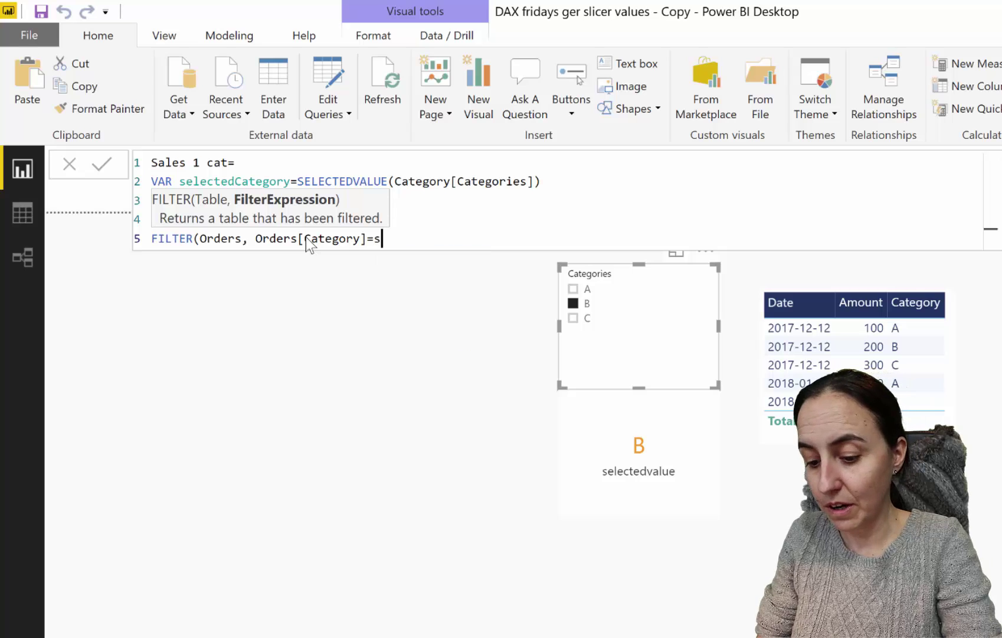
text(ele)
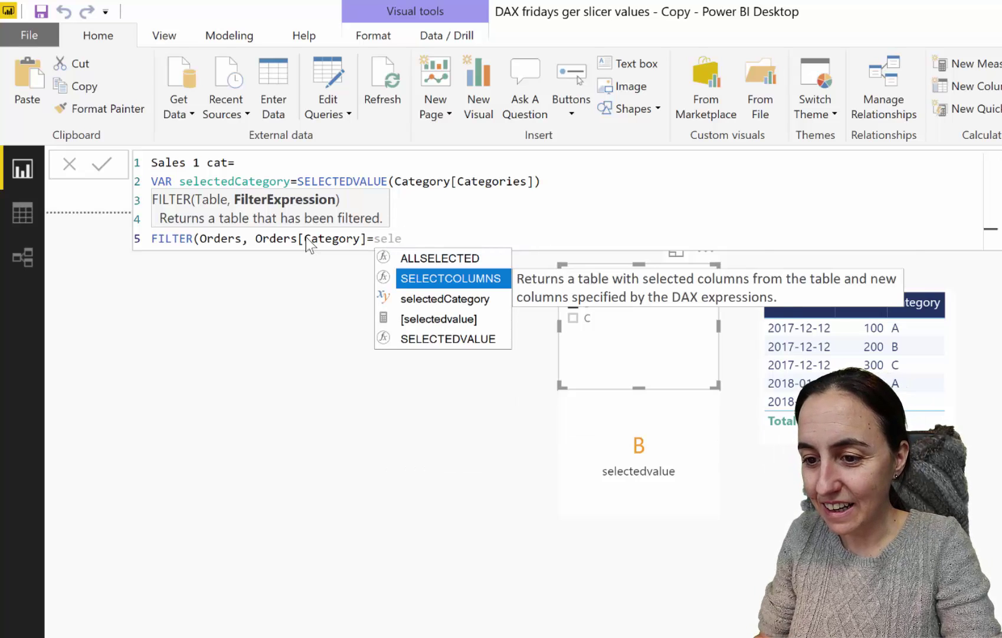
key(Down)
key(Tab)
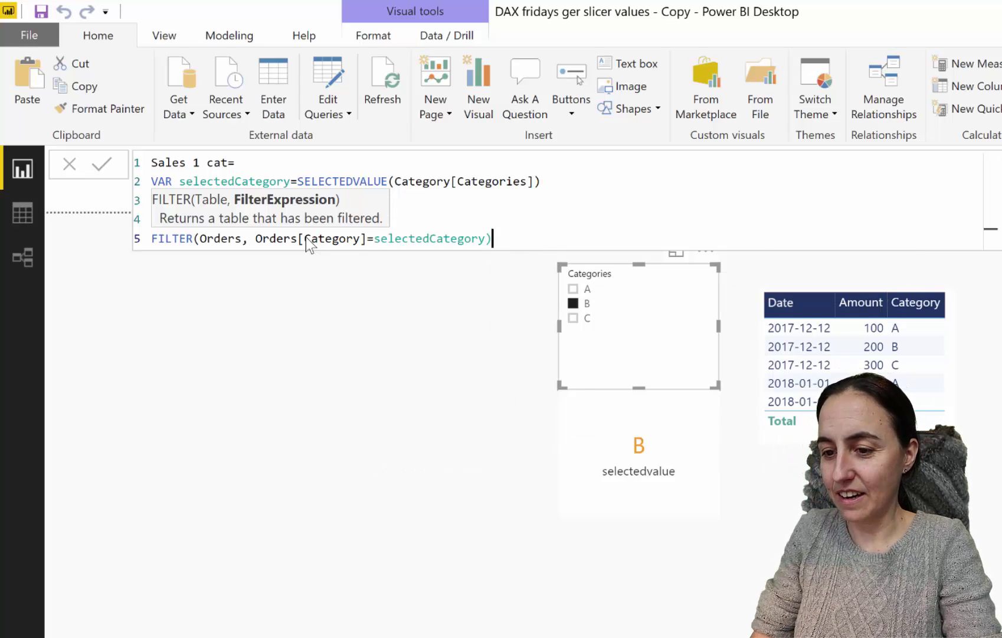
text())
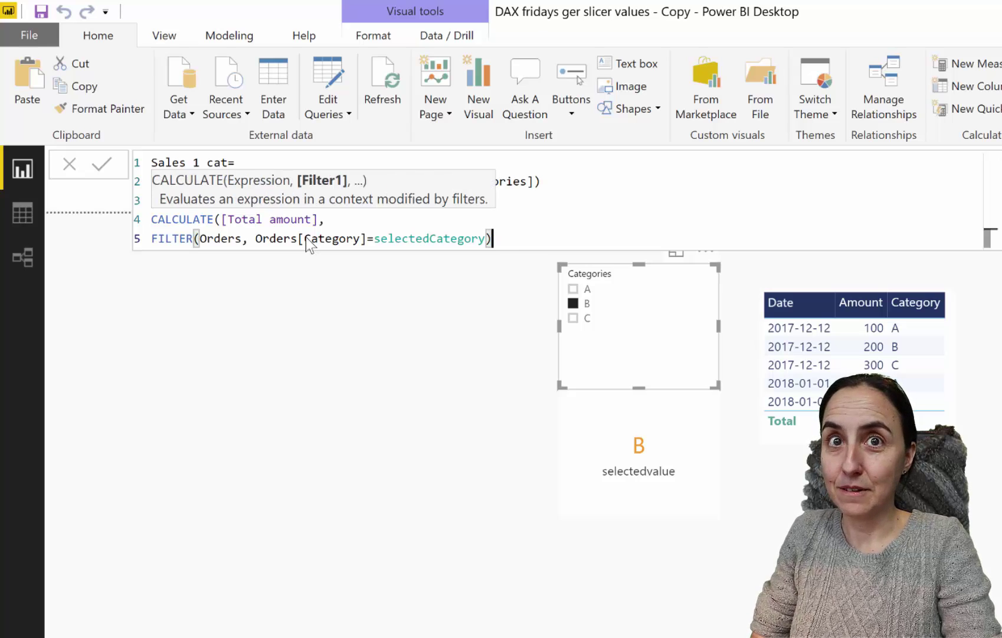
text())
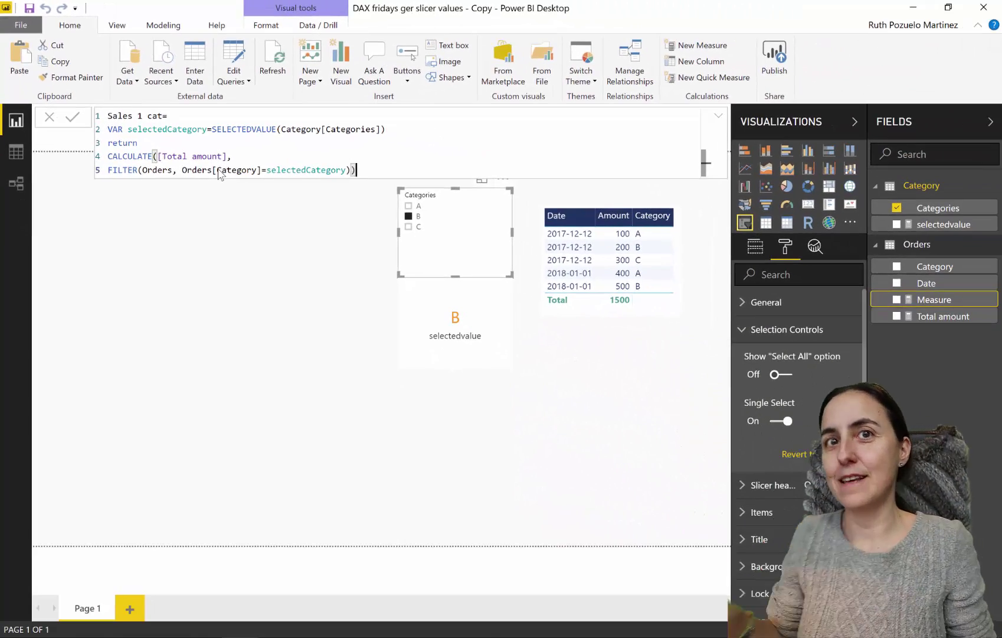
Commit Sales 1 cat and add a table of plain Orders dates instead of the date hierarchy.
key(Return)
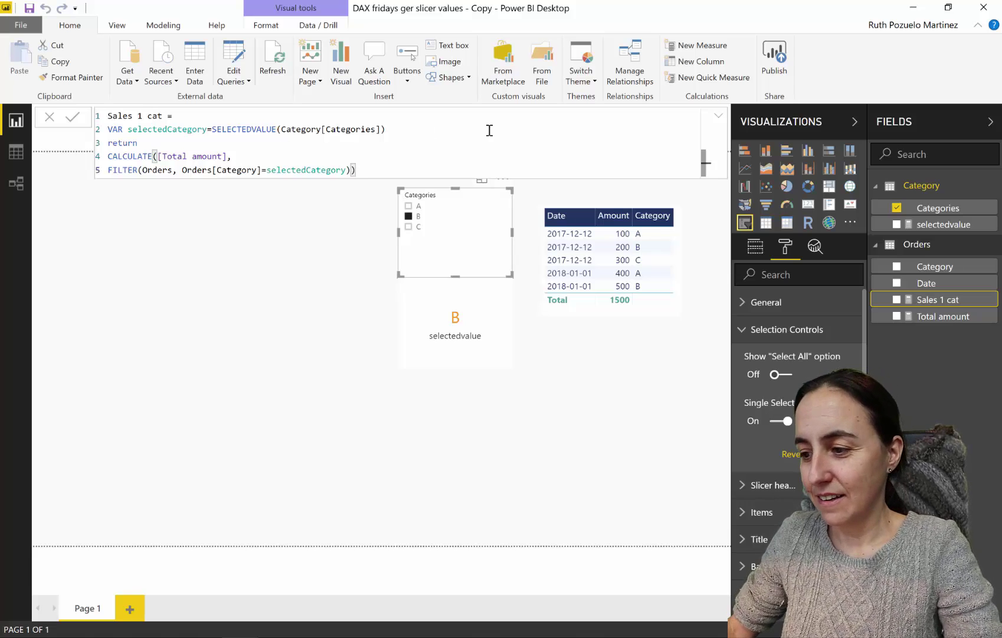
drag(927, 283, 611, 377)
click(766, 223)
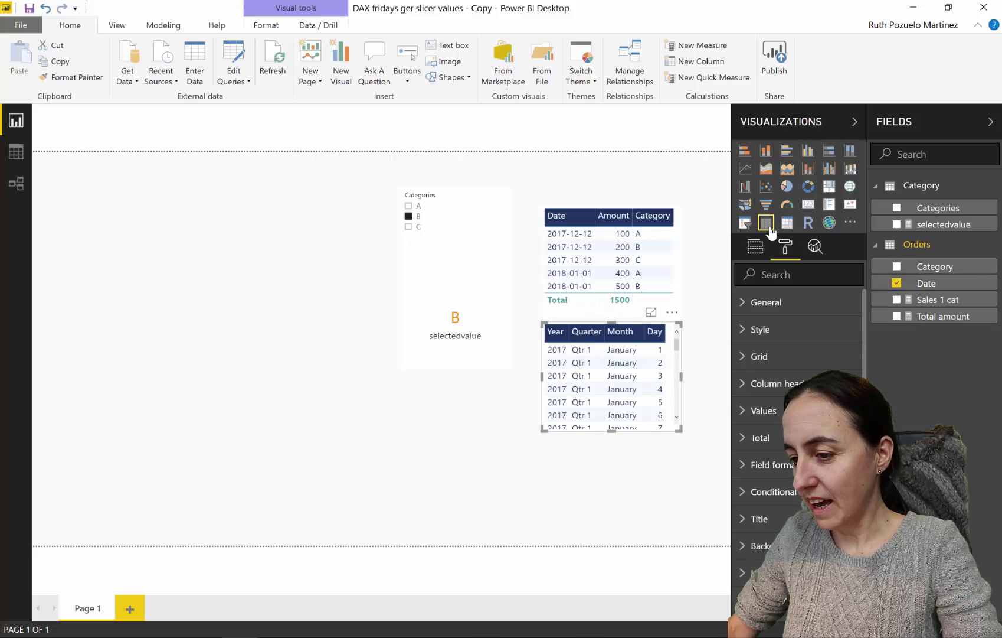
click(760, 251)
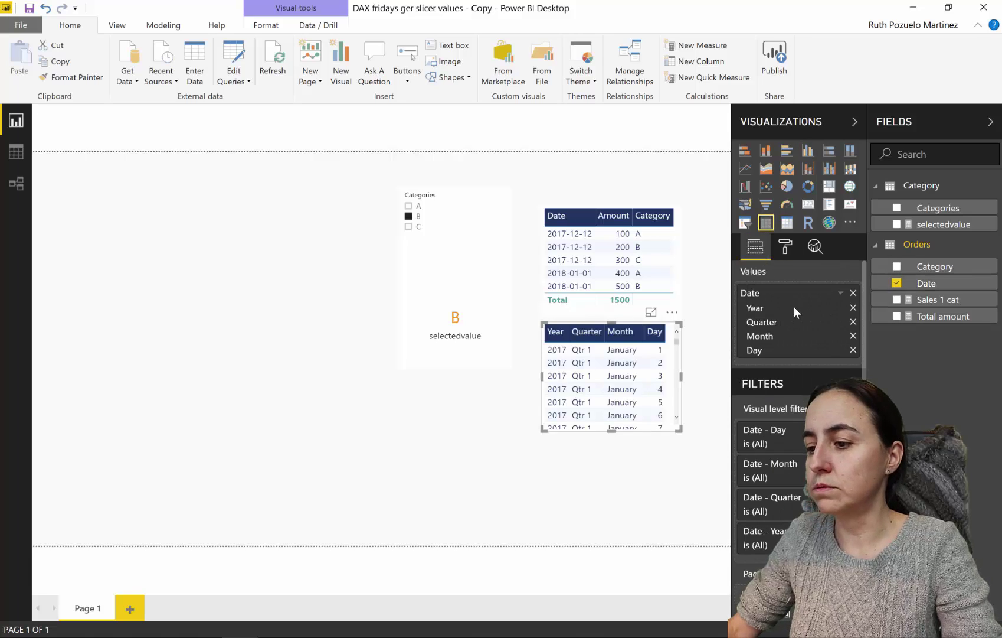
click(840, 293)
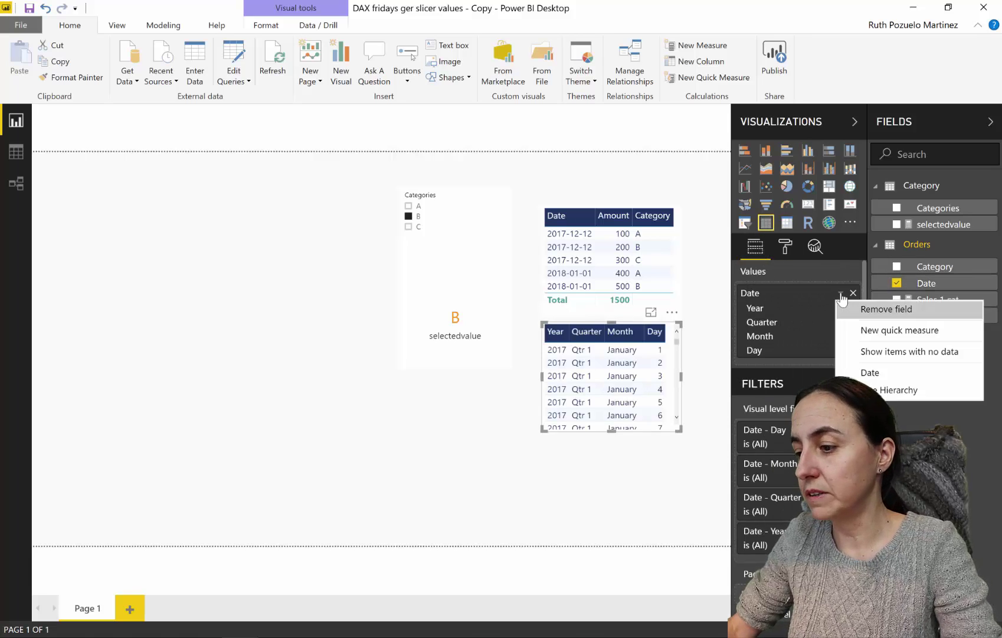
click(871, 376)
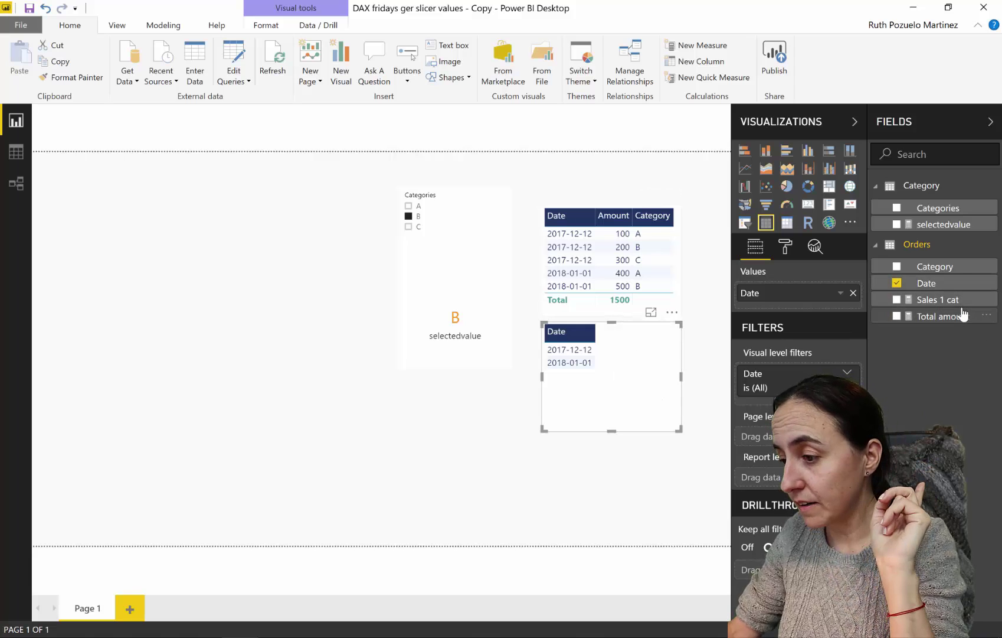
Add Sales 1 cat to the date table and test the slicer with A, C, then B plus C.
drag(967, 301, 636, 360)
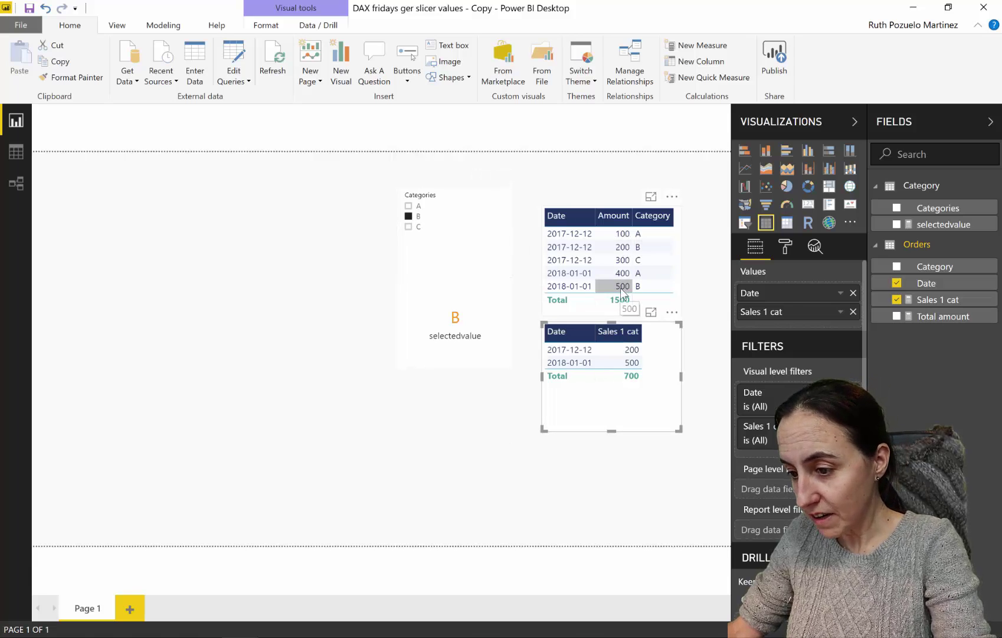
click(415, 208)
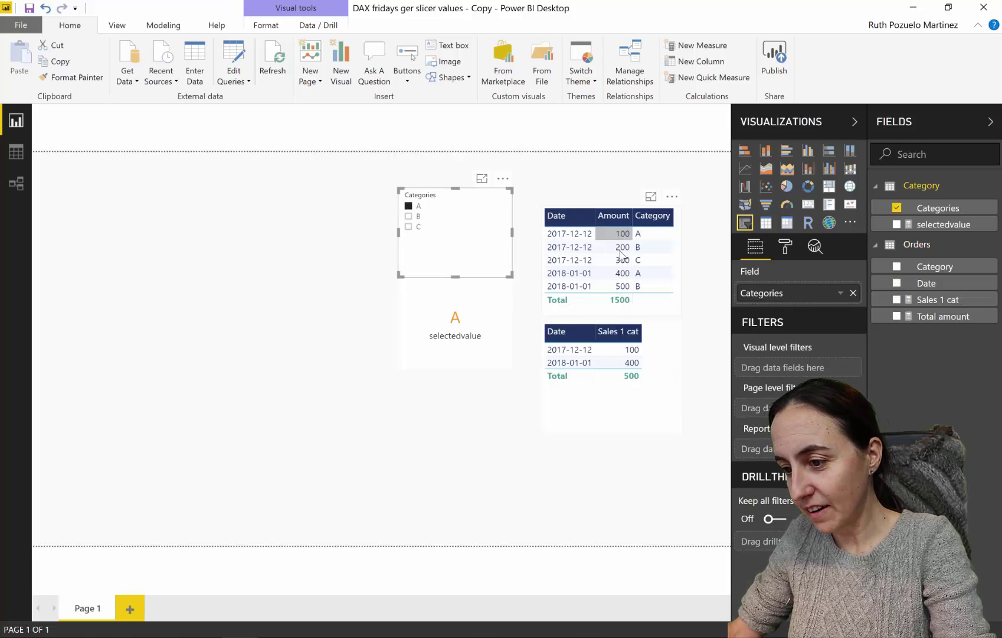
click(413, 227)
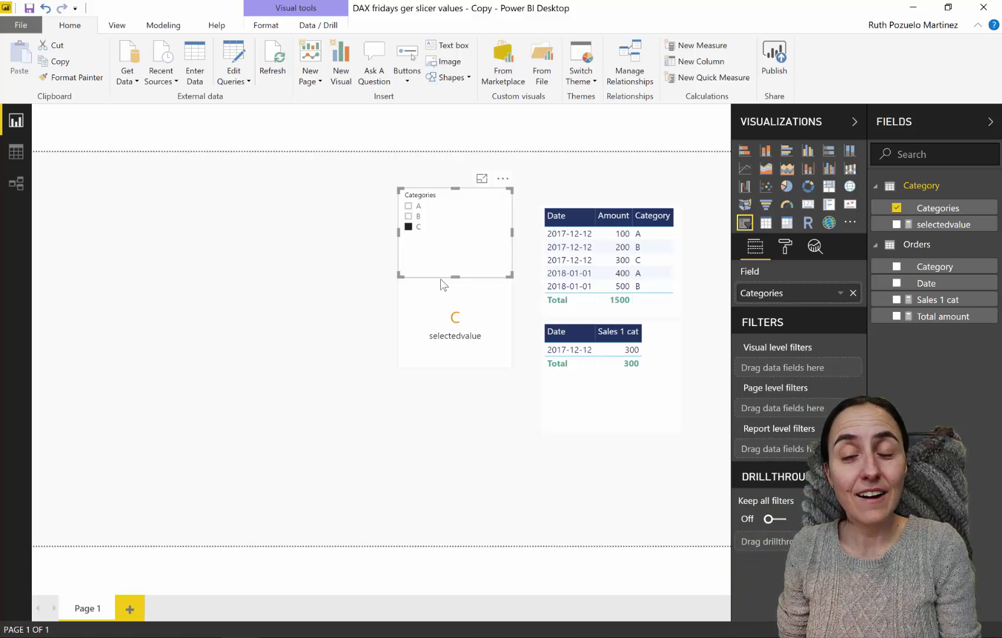
ctrl+click(410, 217)
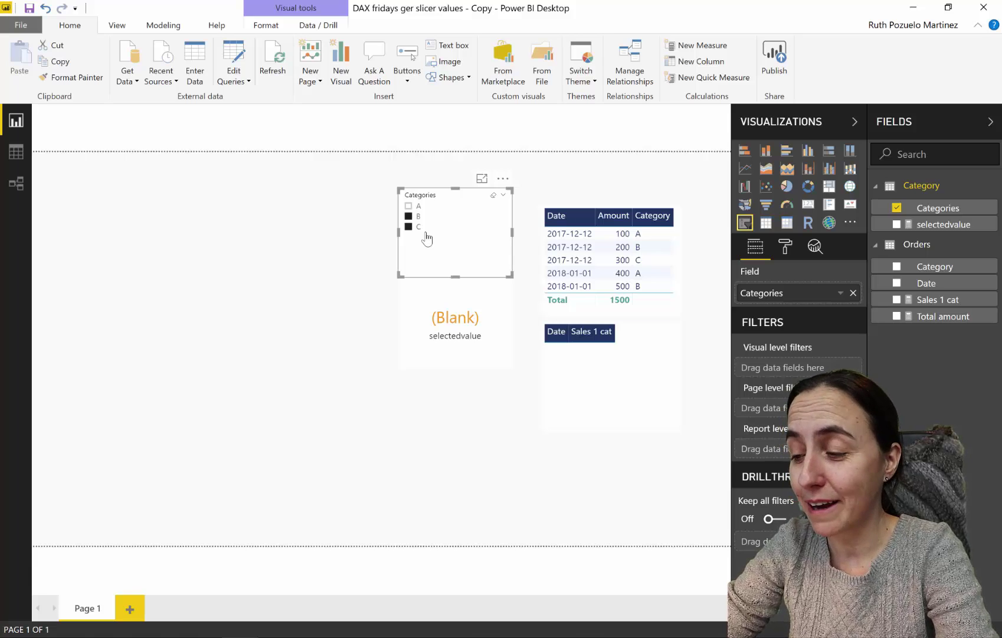
Open the Sales 1 cat formula and select its entire text for copying.
click(892, 299)
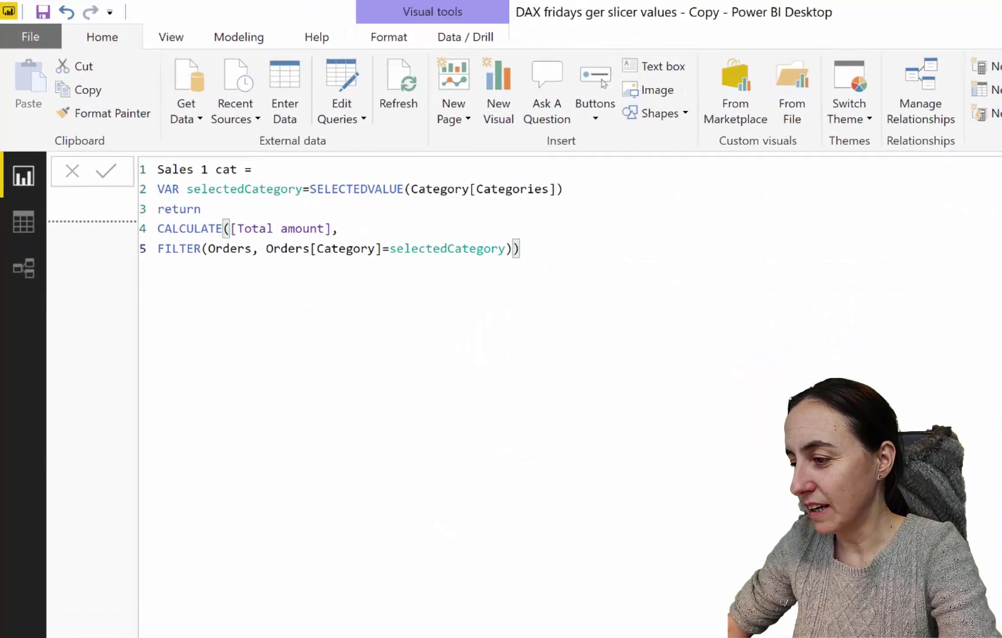
drag(572, 261, 144, 172)
key(ctrl+c)
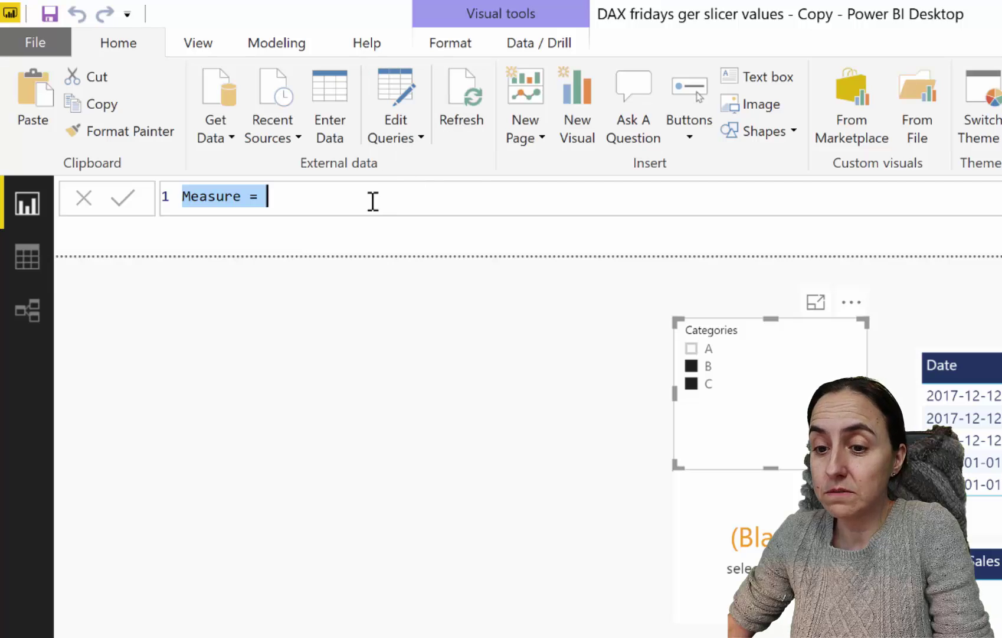
Paste the copied formula into the new measure and rename it 'Sales 2 or more cat'.
drag(342, 202, 127, 203)
key(ctrl+v)
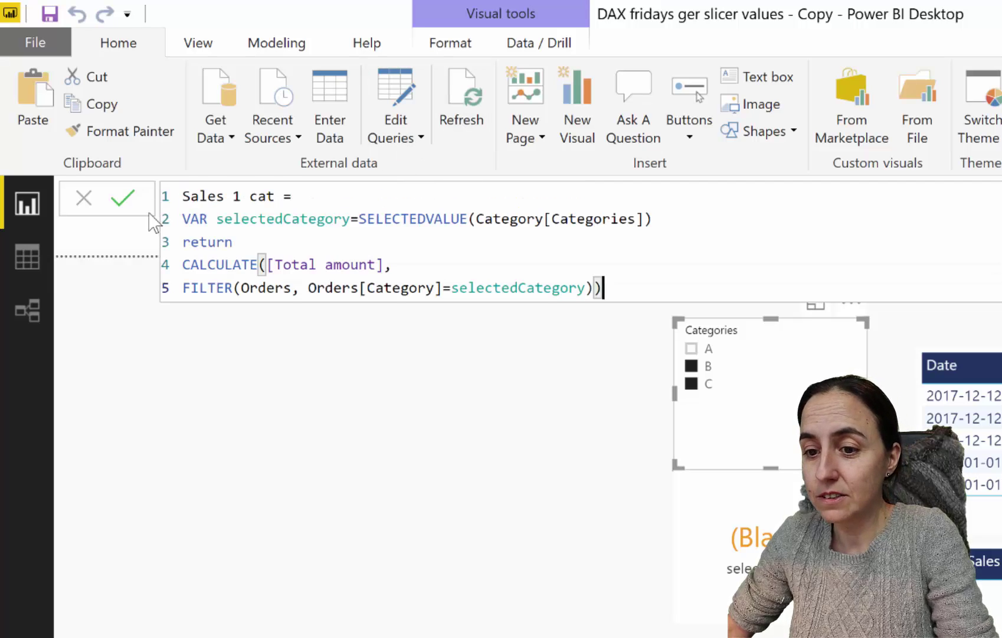
click(240, 196)
key(BackSpace)
key(BackSpace)
text(2)
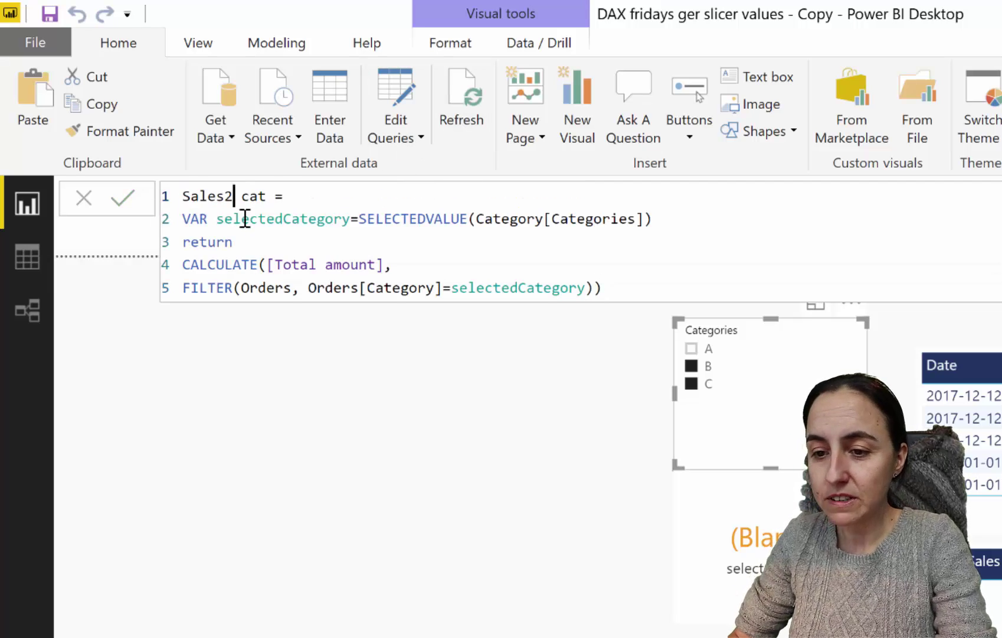
key(Right)
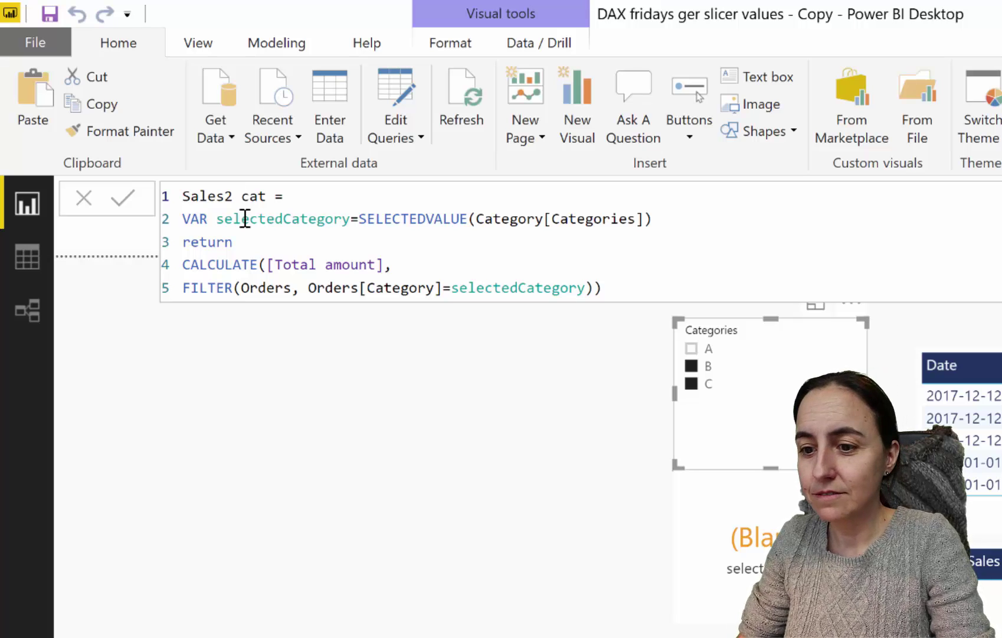
key(Left)
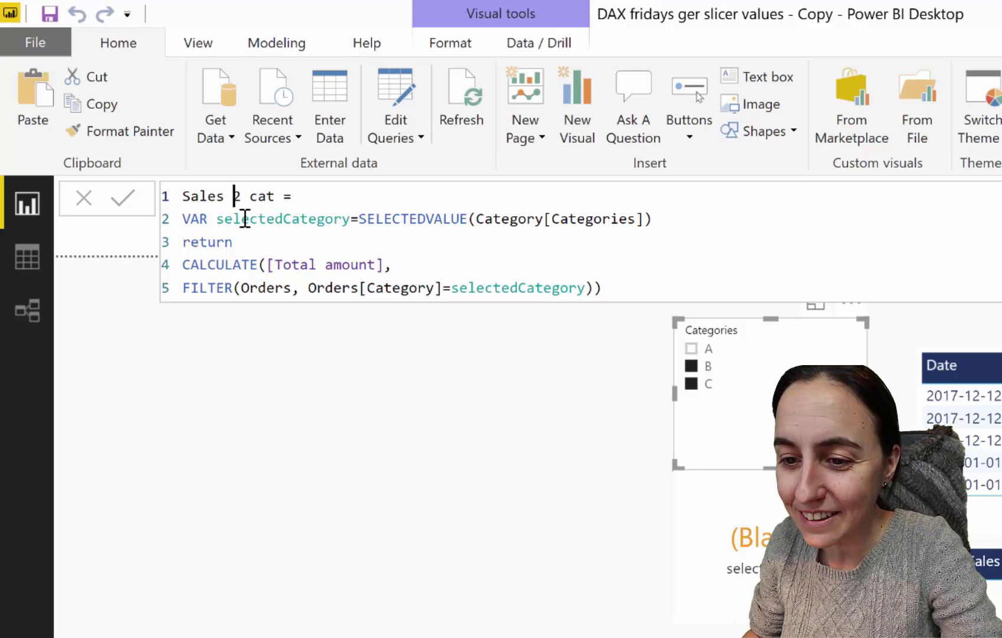
key(Right)
key(Right)
text(or more)
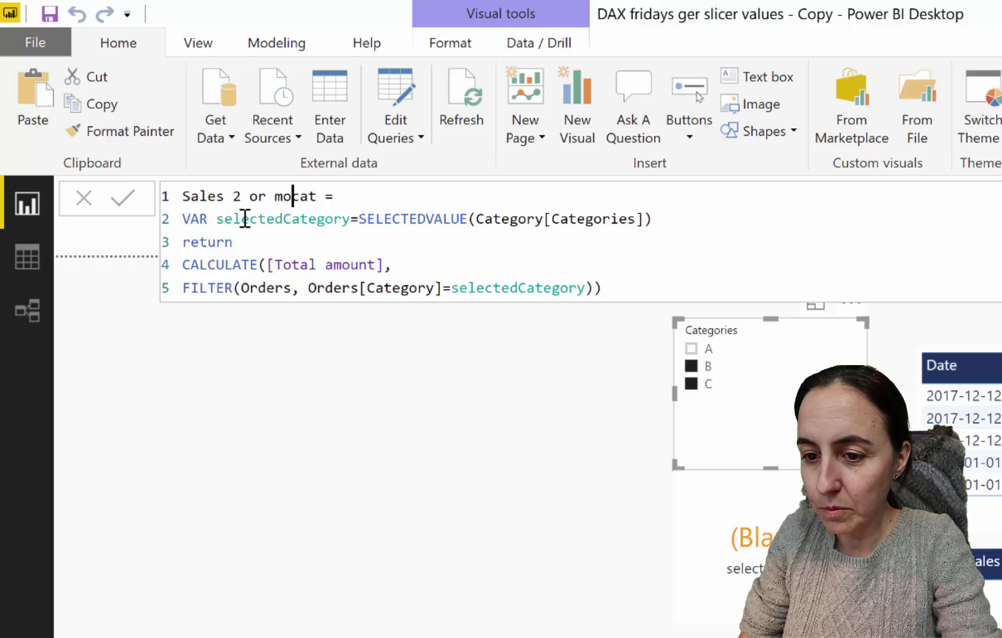
Replace SELECTEDVALUE with ALLSELECTED in the selectedCategory variable definition.
key(Down)
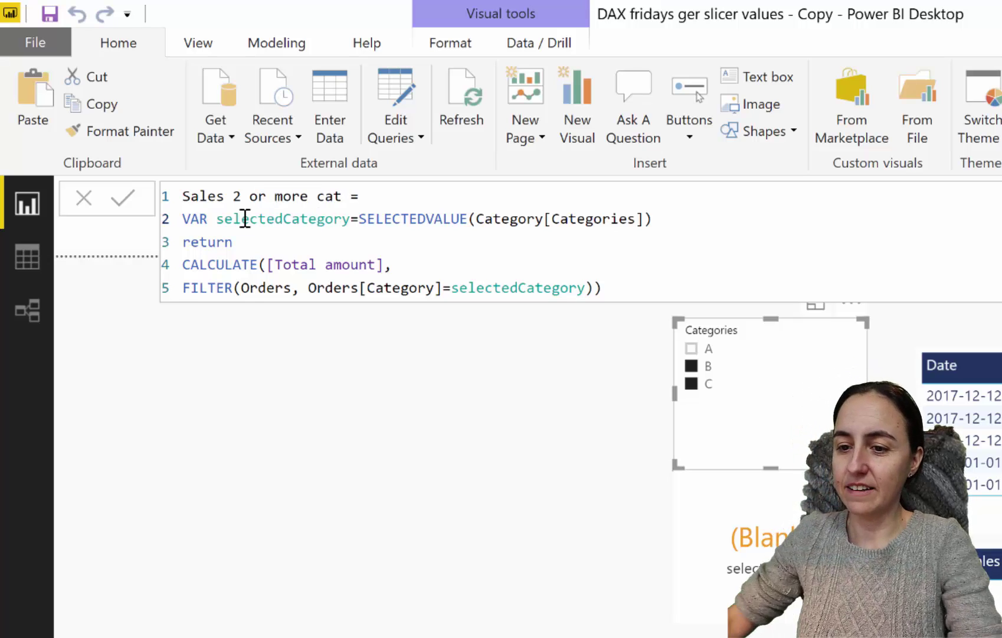
drag(460, 219, 363, 219)
text(all)
key(Down)
key(Down)
key(Down)
key(Tab)
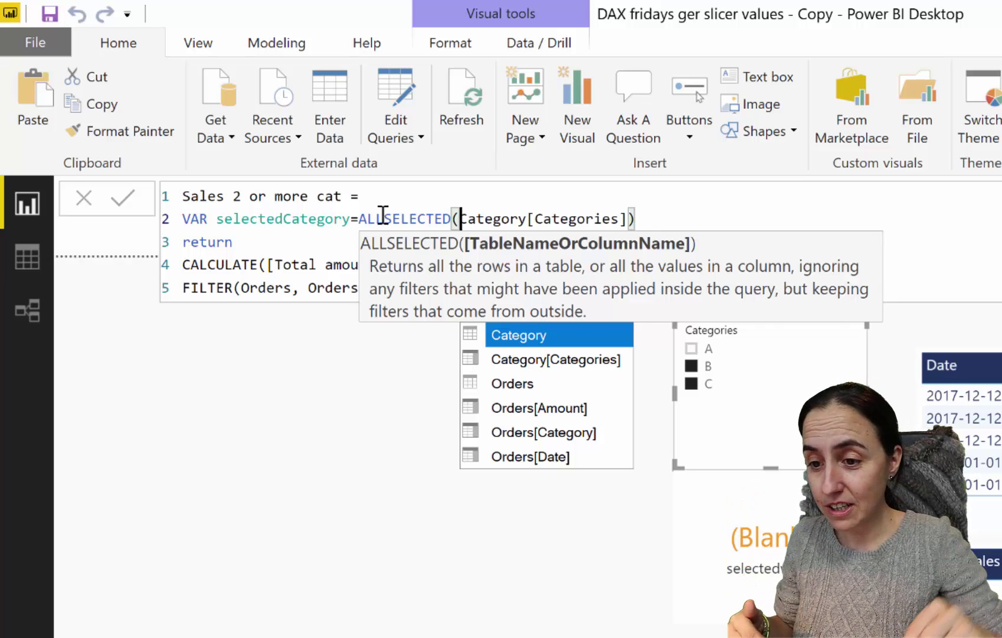
click(305, 267)
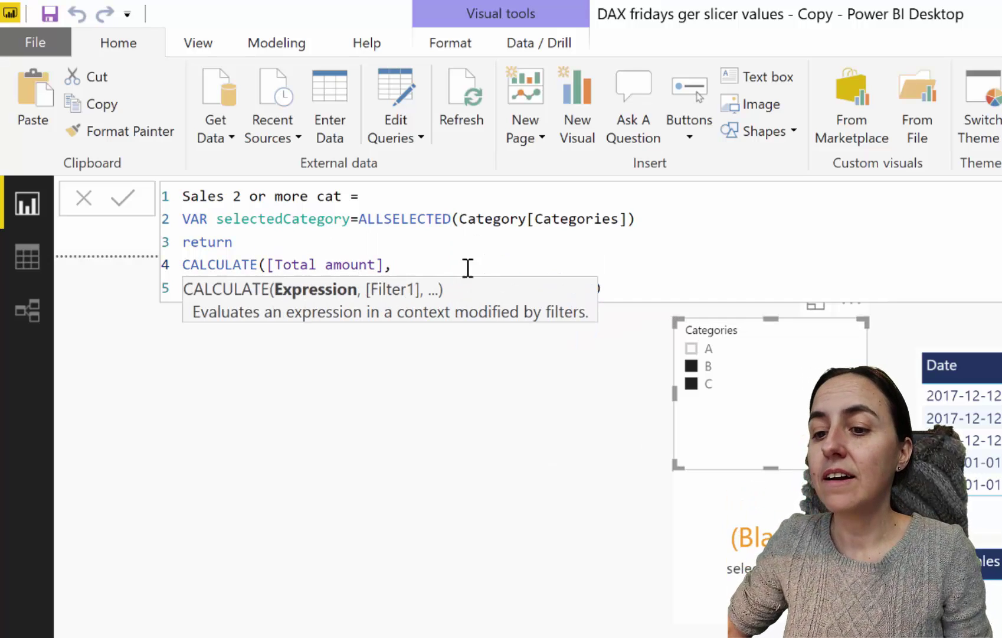
click(491, 262)
click(614, 287)
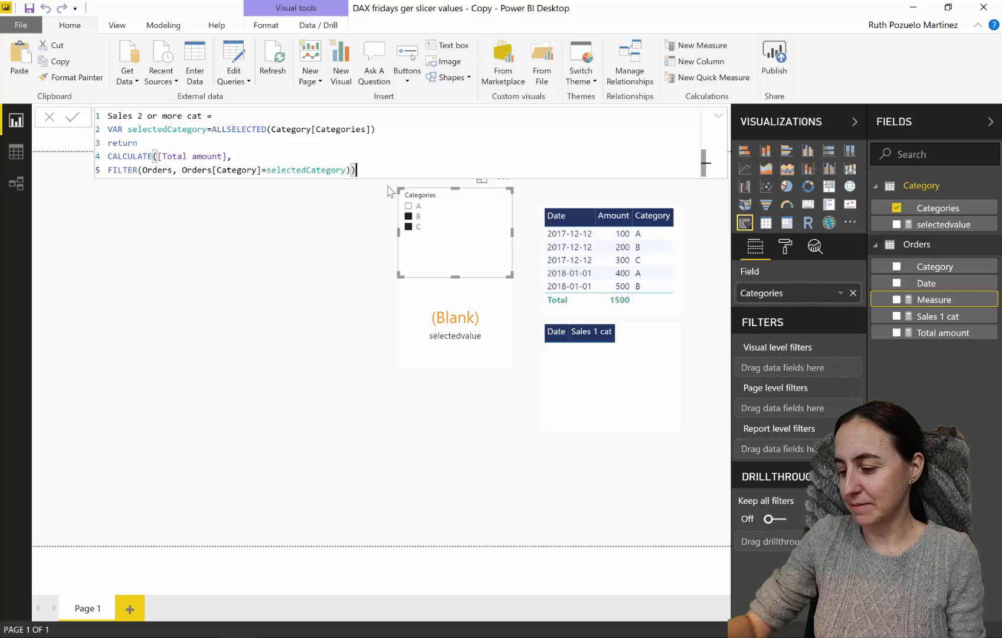
Commit Sales 2 or more cat, add it to the lower table, and inspect its multiple-values error.
key(Return)
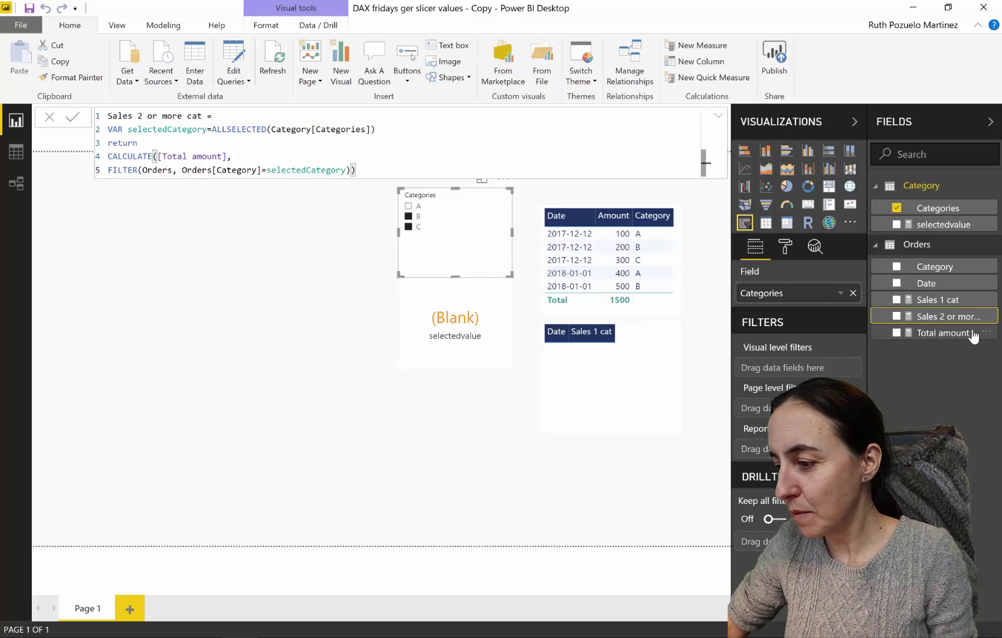
drag(973, 325, 668, 433)
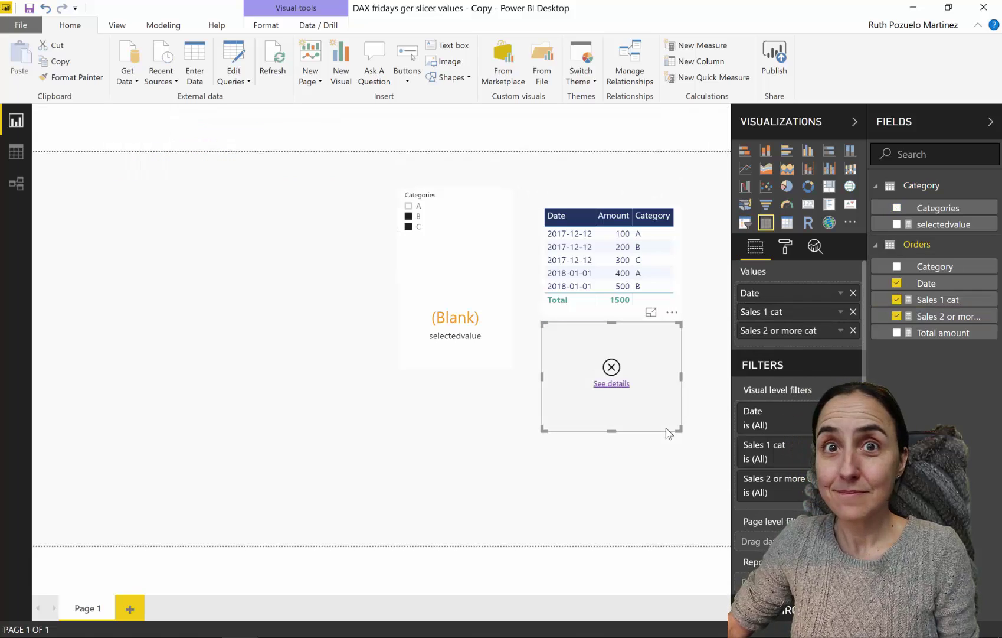
click(624, 384)
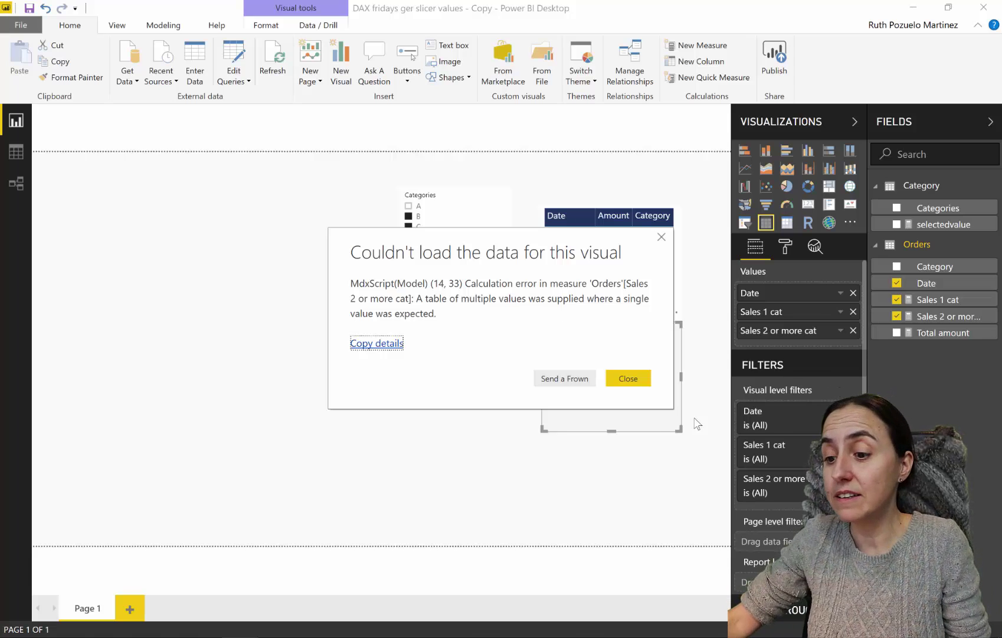
click(629, 379)
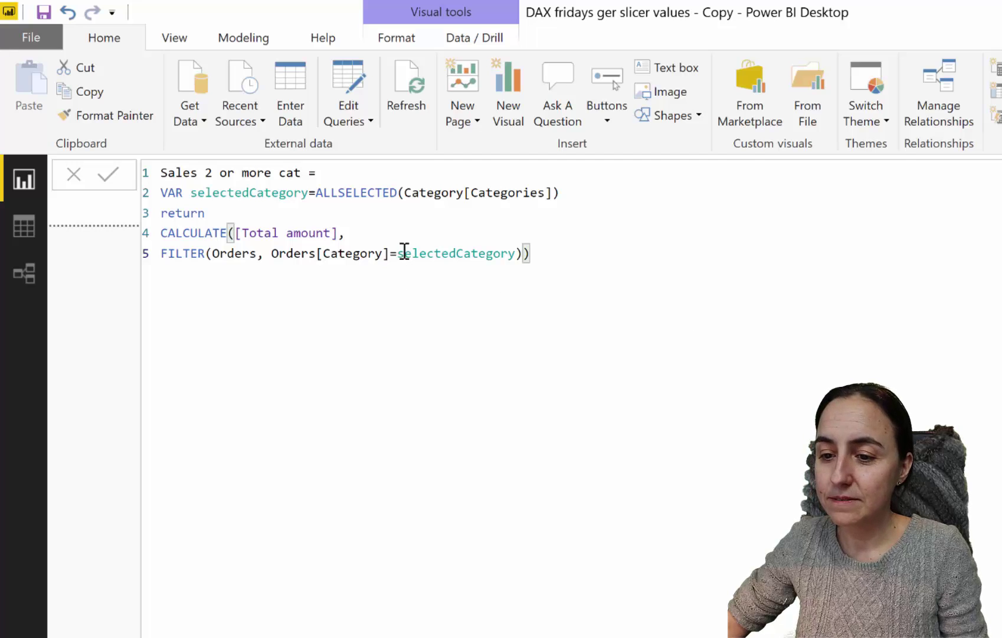
Change the '=' comparison on line 5 to IN selectedCategory and commit the measure.
click(400, 253)
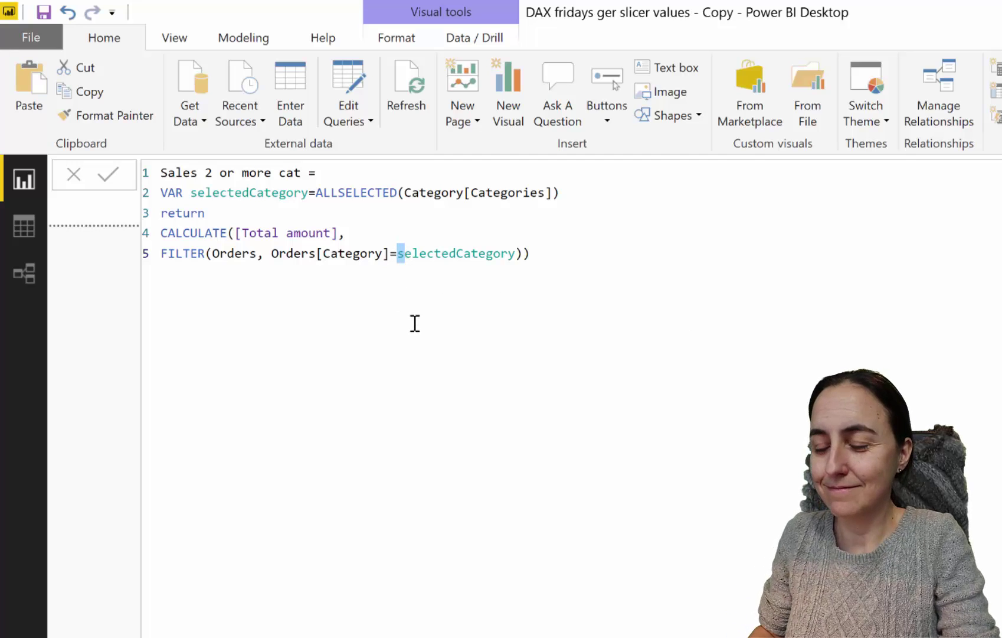
key(BackSpace)
text(IN)
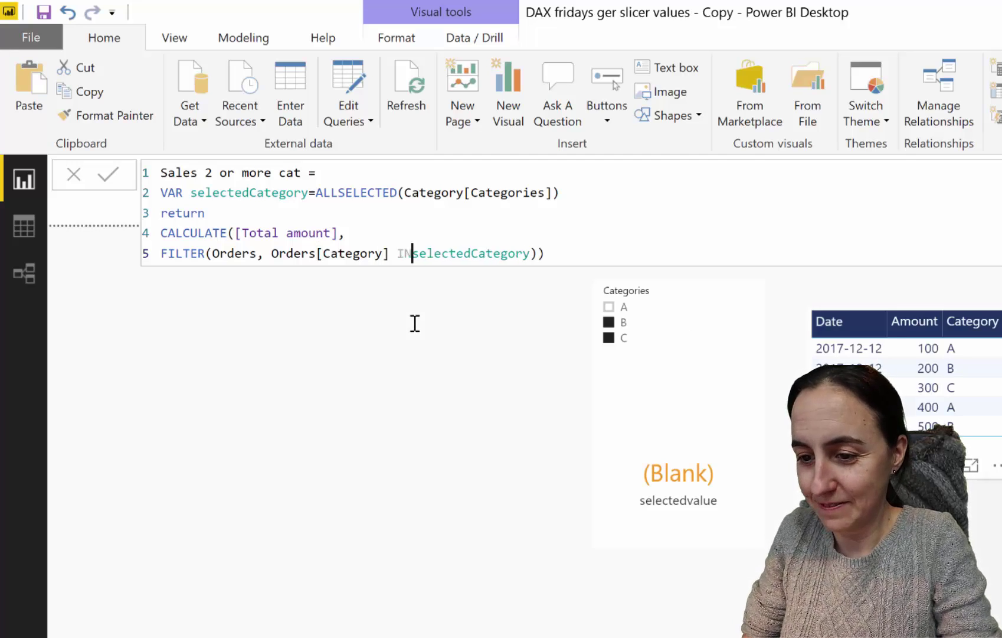
key(Return)
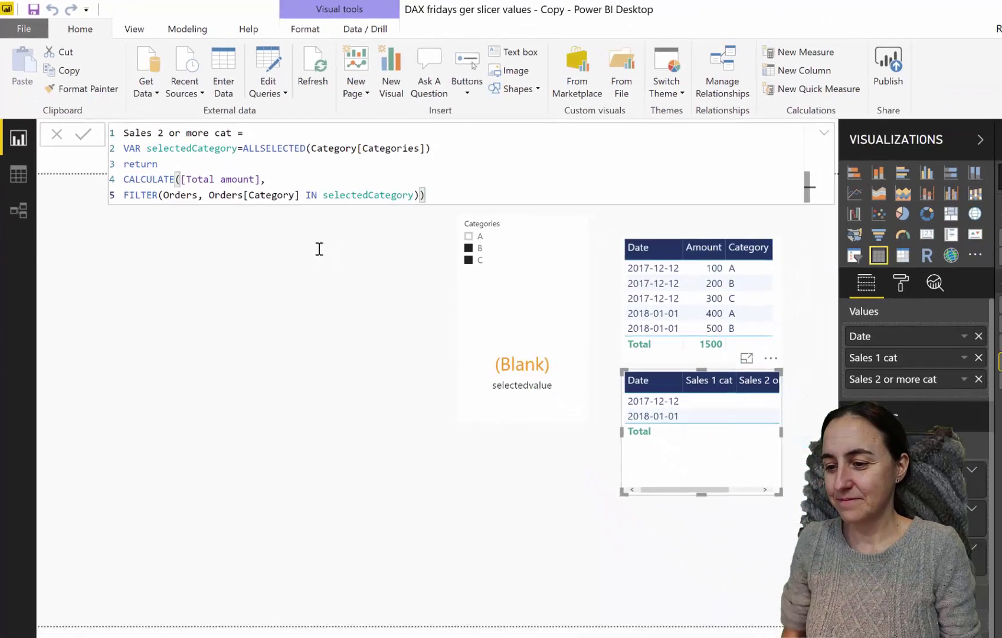
Widen the lower table and remove Sales 1 cat so only Sales 2 or more cat remains.
drag(780, 491, 807, 493)
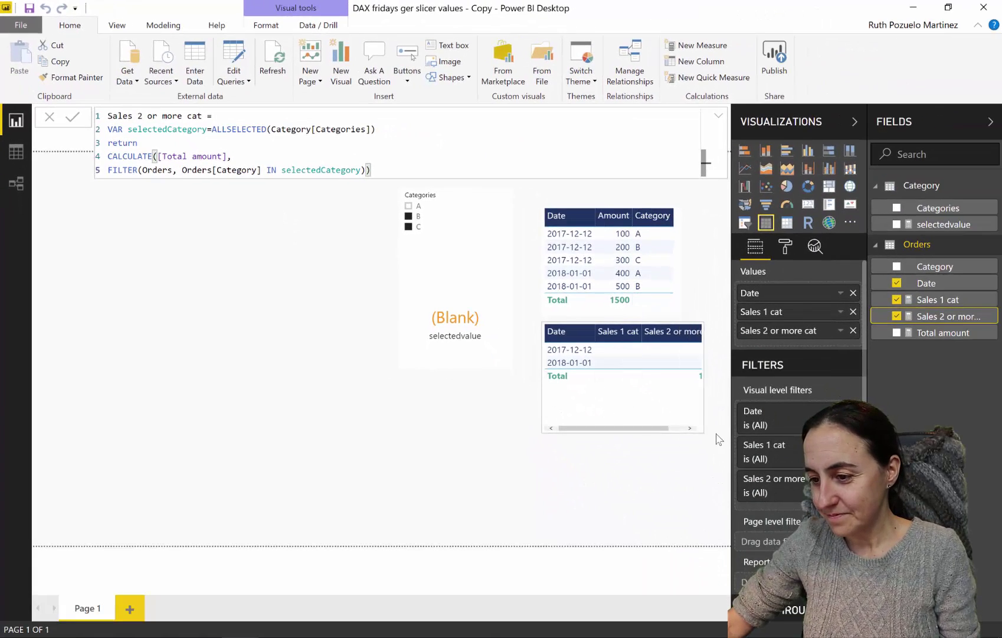
drag(718, 438, 722, 434)
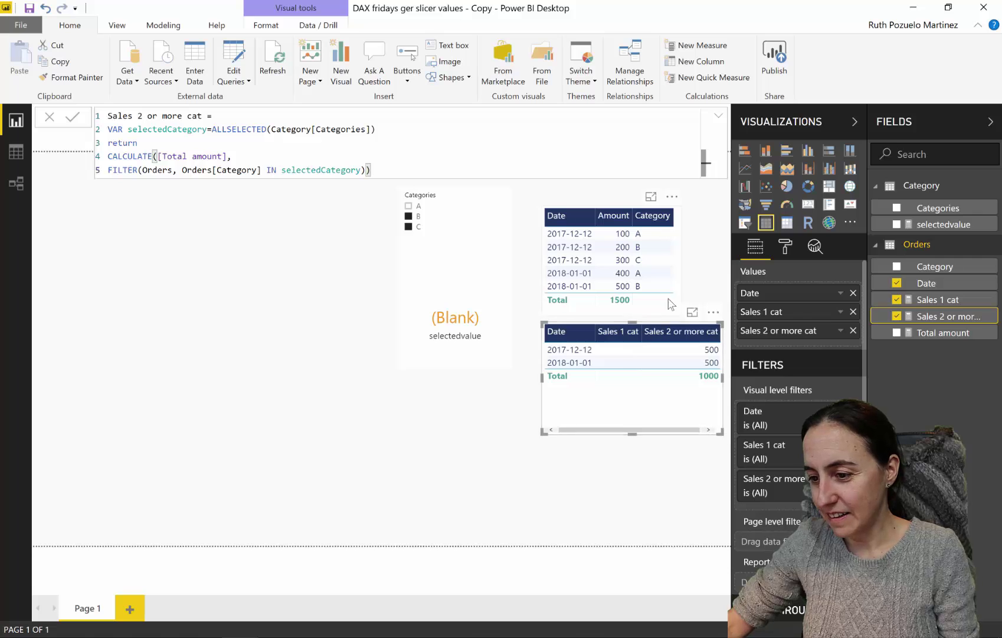
click(853, 311)
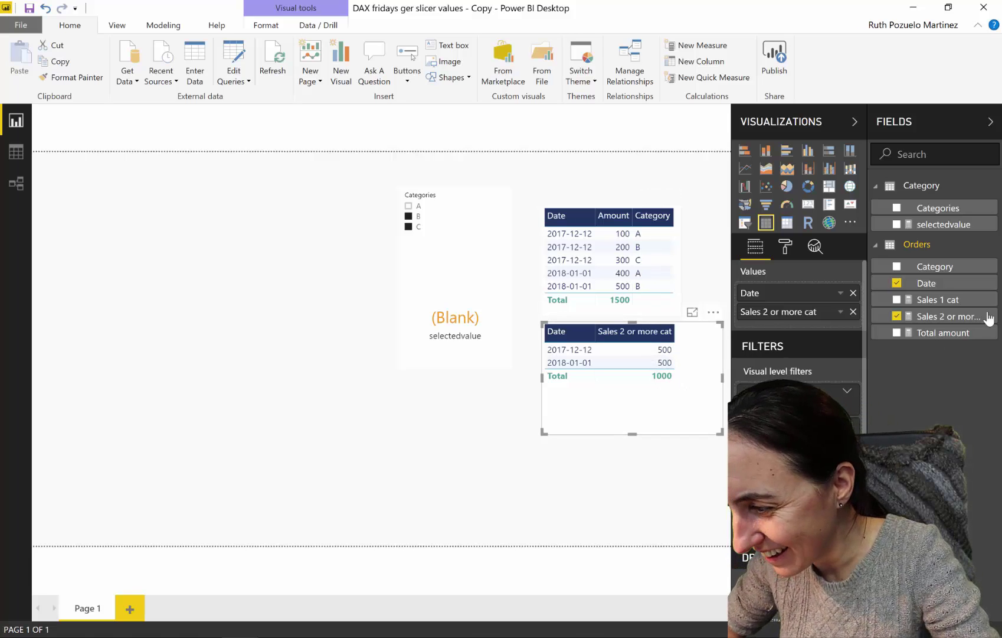
click(409, 206)
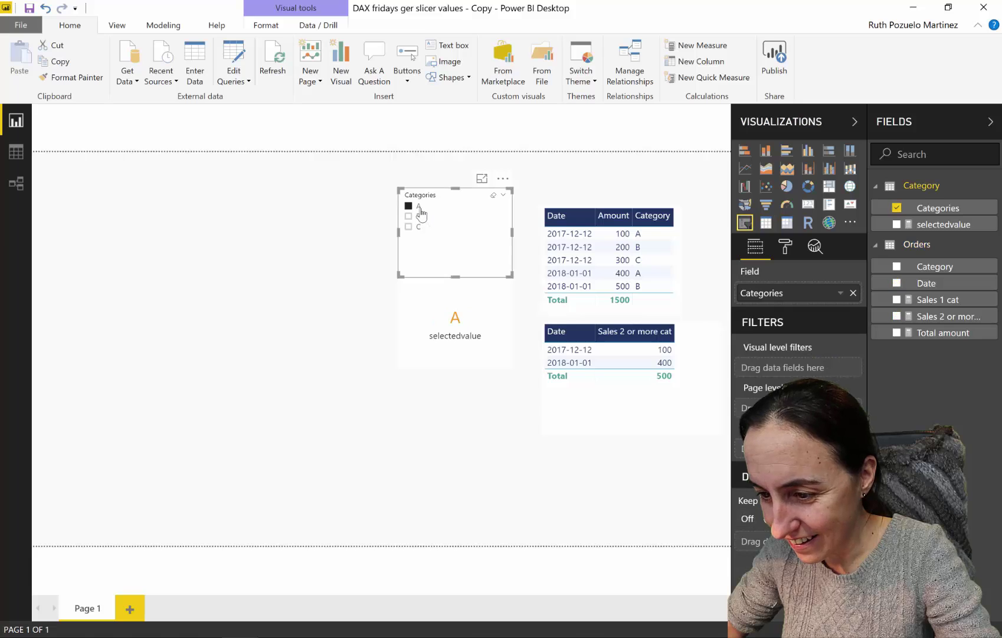
ctrl+click(421, 216)
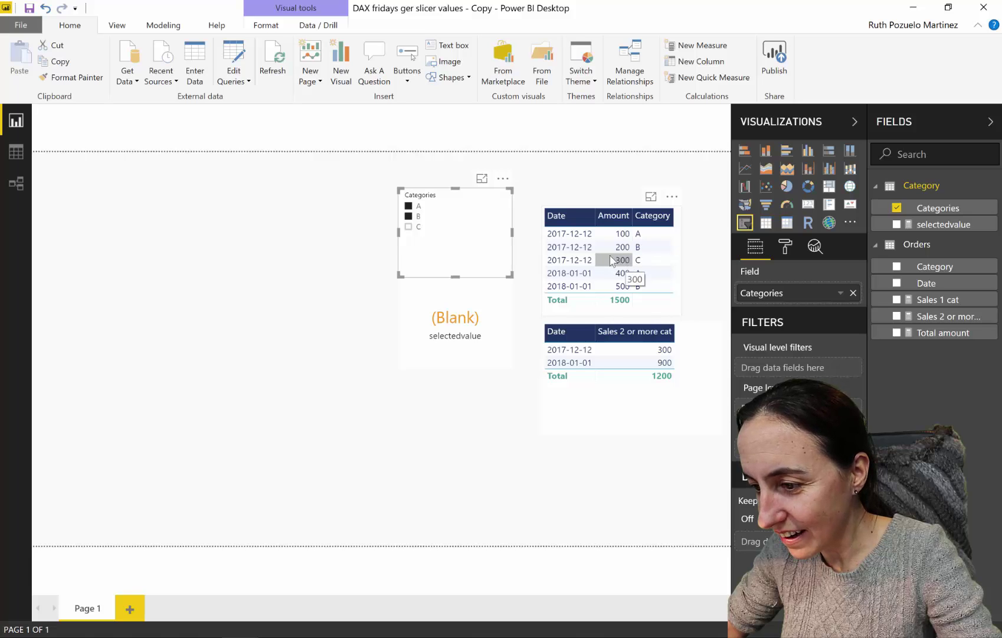
click(409, 216)
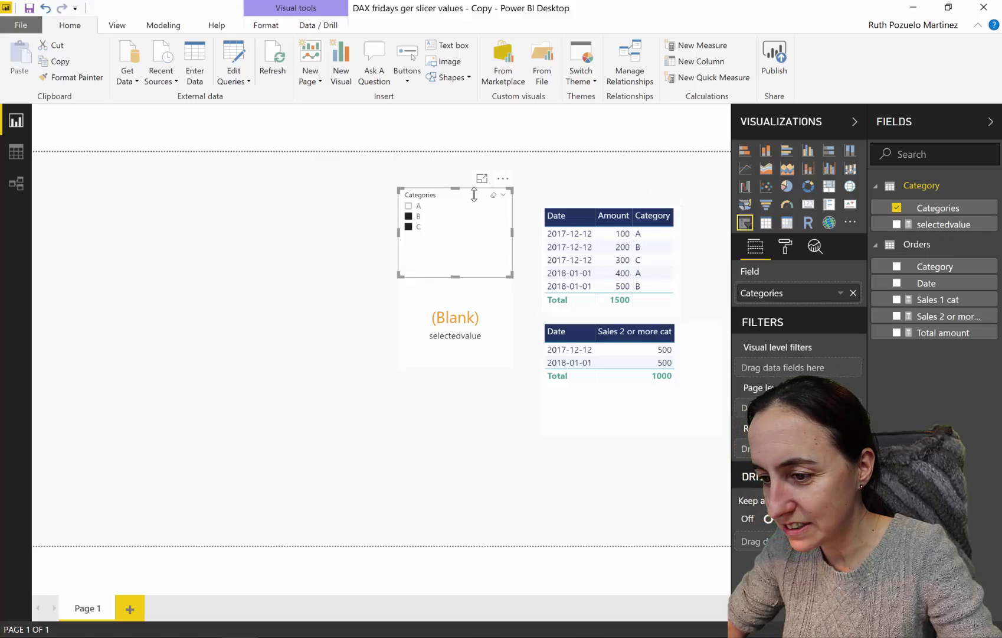
Move the Categories slicer left and add a slicer on the orders Category field.
drag(503, 183, 272, 201)
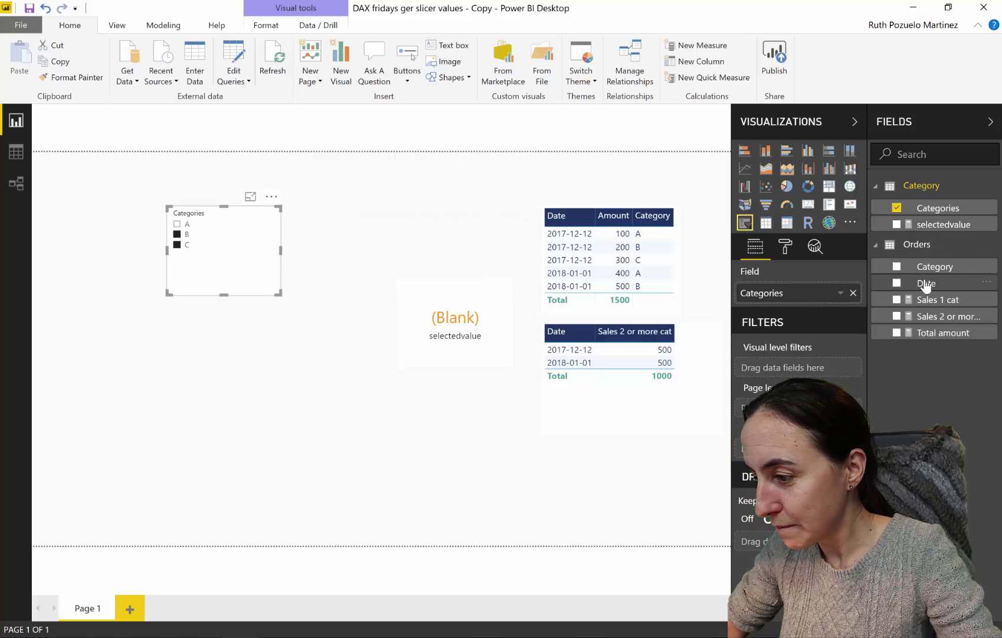
drag(926, 284, 461, 199)
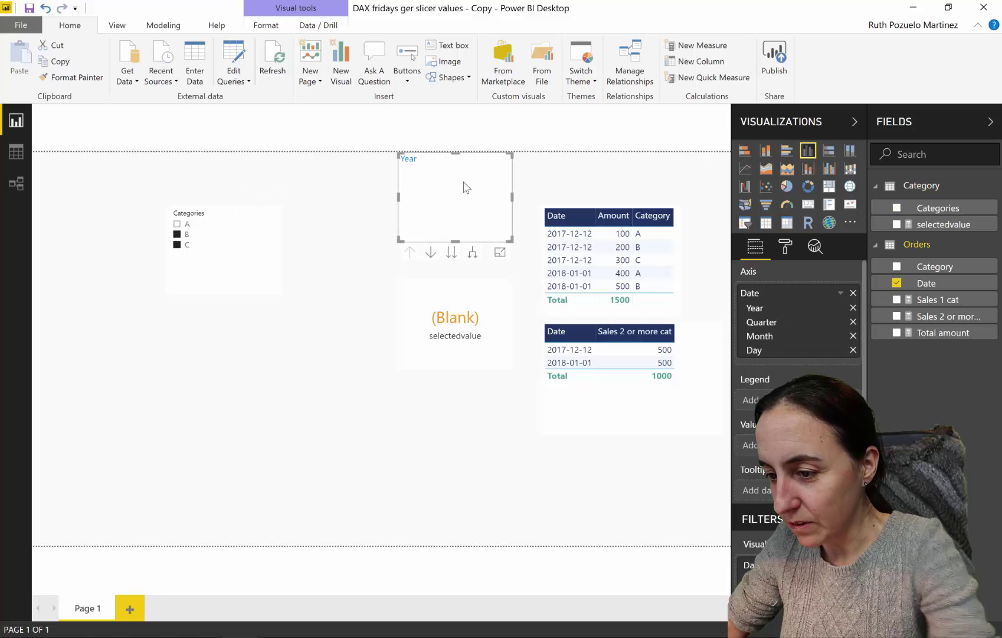
key(Delete)
drag(950, 276, 461, 206)
Select A and B in both the Categories slicer and the orders Category slicer.
click(420, 195)
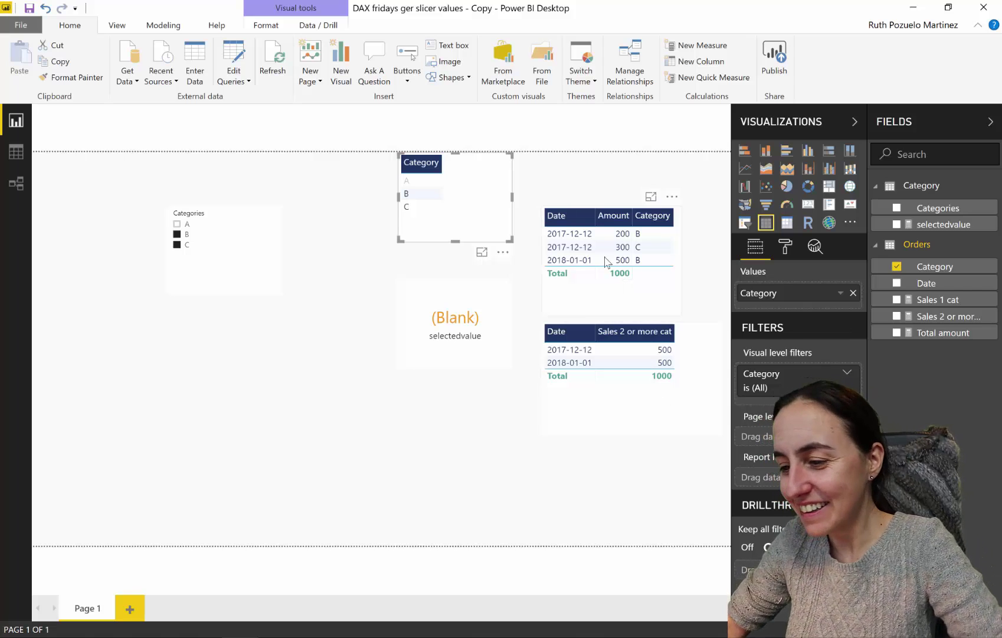
click(186, 225)
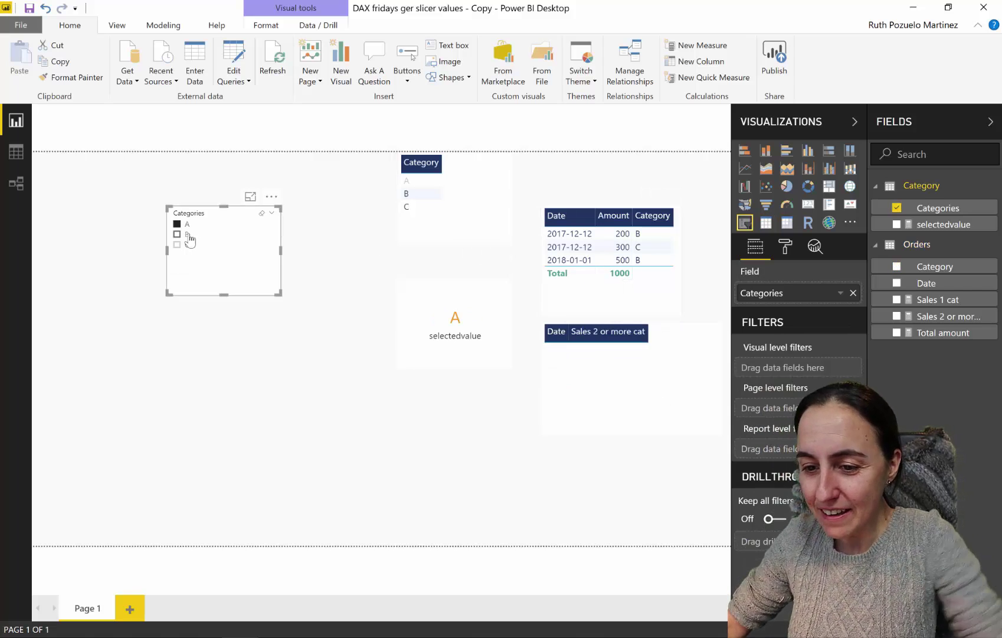
ctrl+click(186, 234)
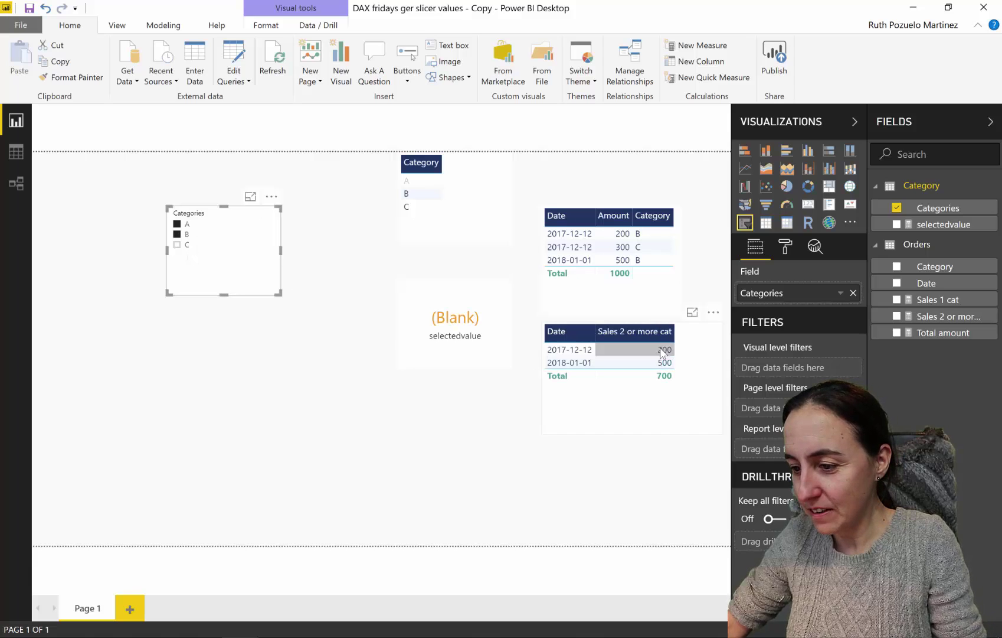
click(419, 194)
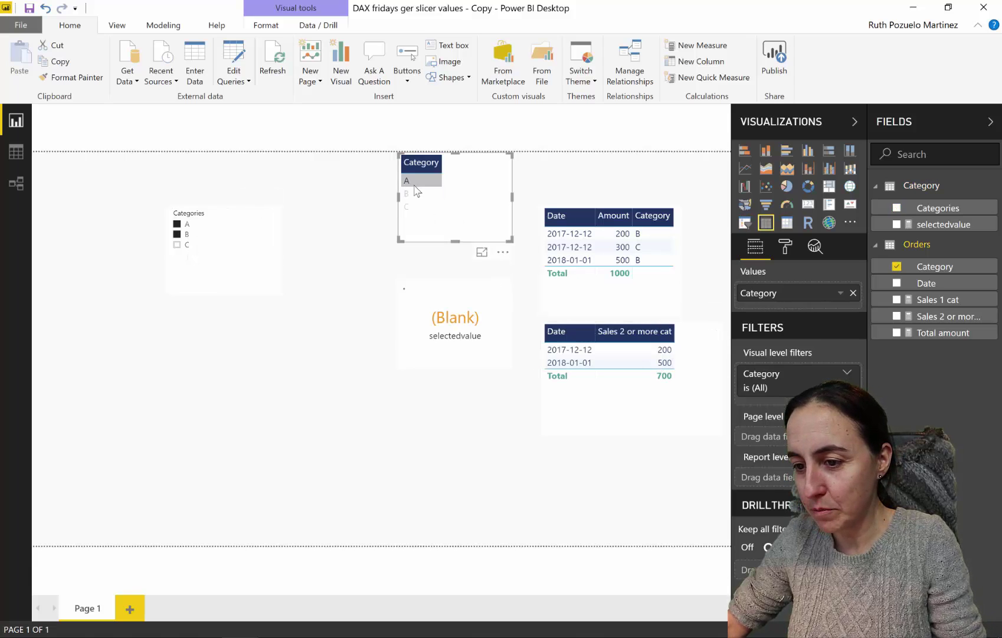
click(419, 195)
click(419, 194)
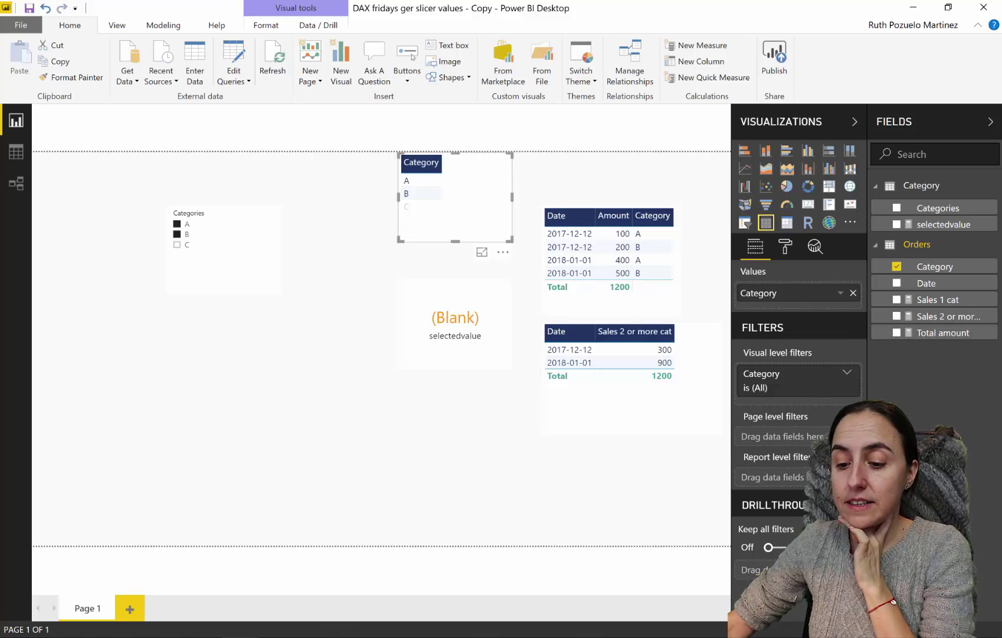
Switch to the DAX IN Operator / CONTAINSROW docs page and highlight IN in its syntax.
key(alt+Tab)
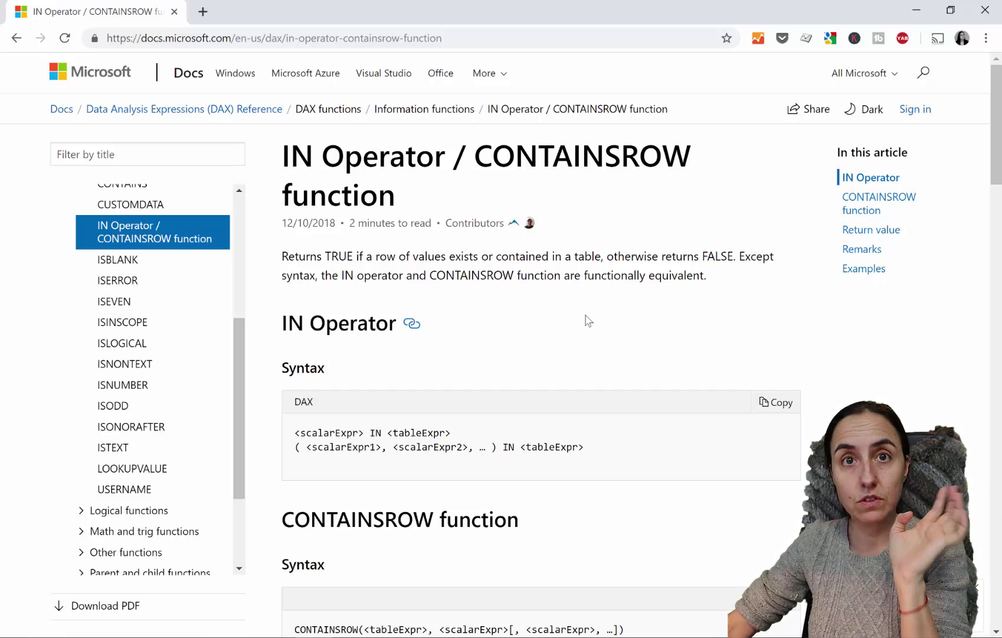
scroll(581, 313, down, 4)
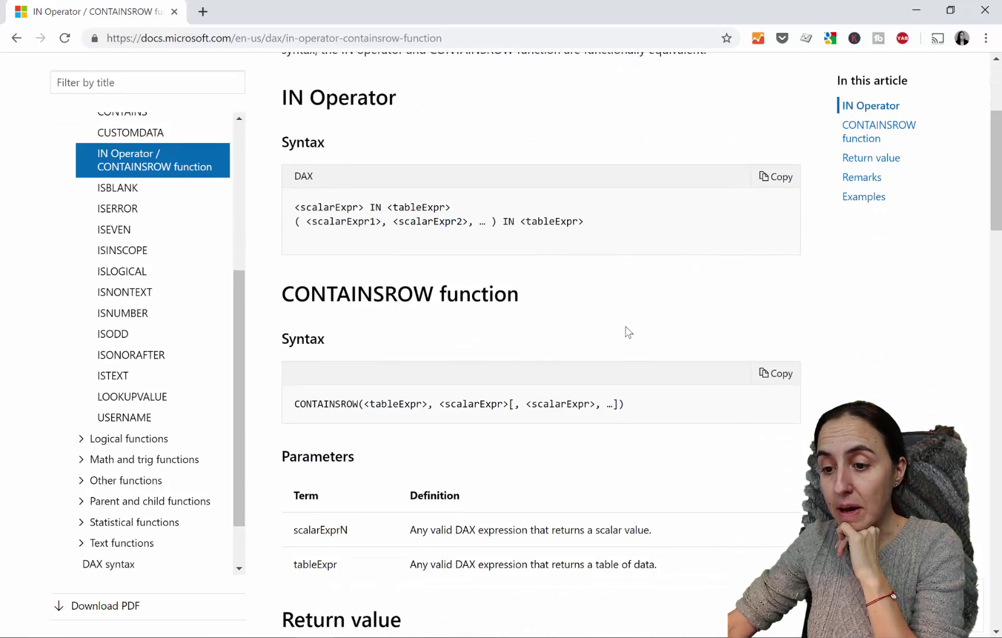
scroll(576, 312, up, 3)
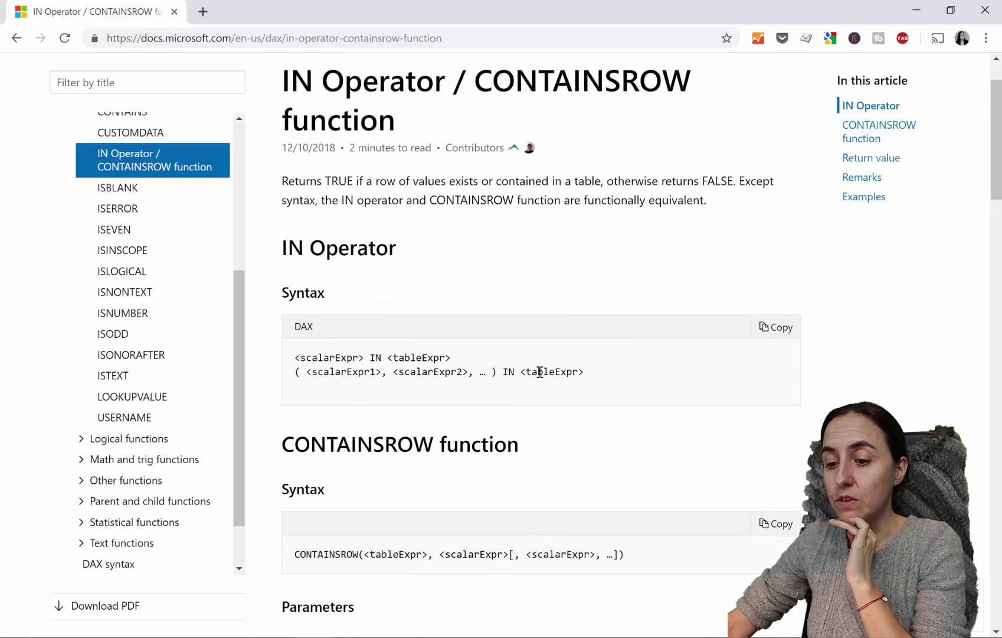
drag(504, 373, 517, 372)
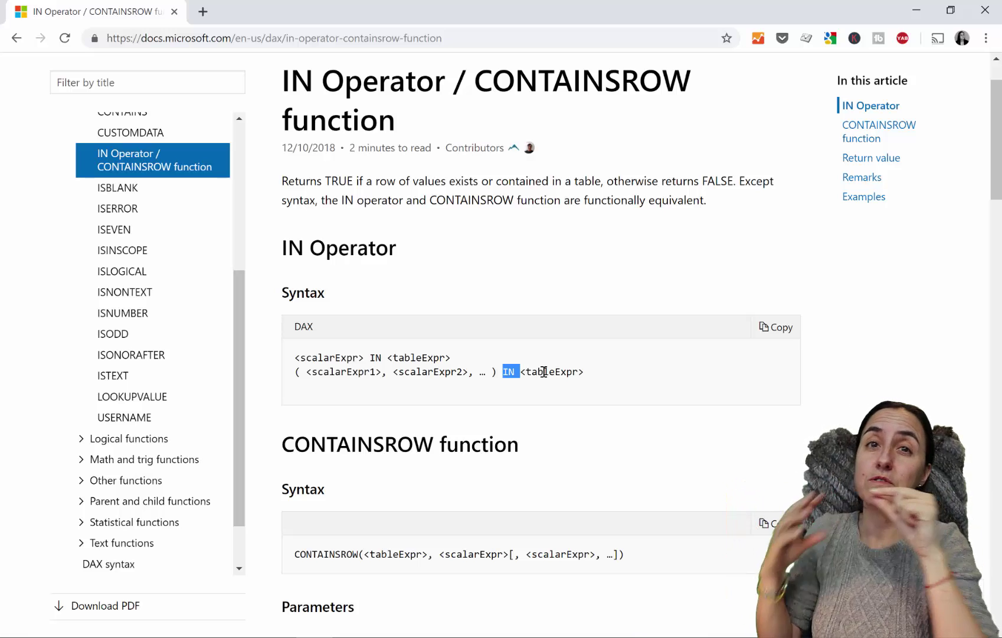
scroll(544, 371, up, 1)
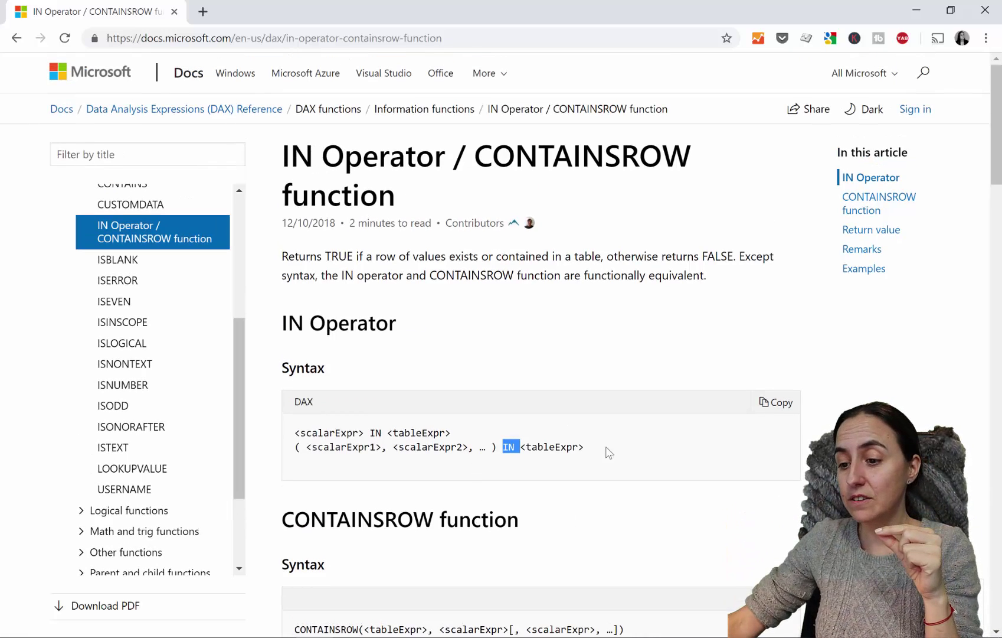
drag(606, 448, 509, 447)
click(696, 479)
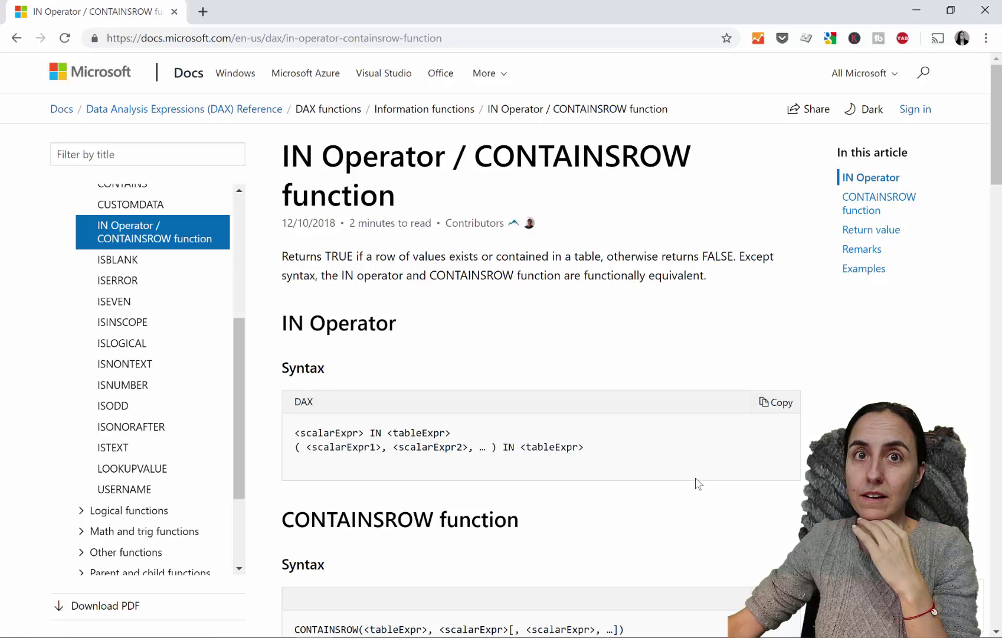